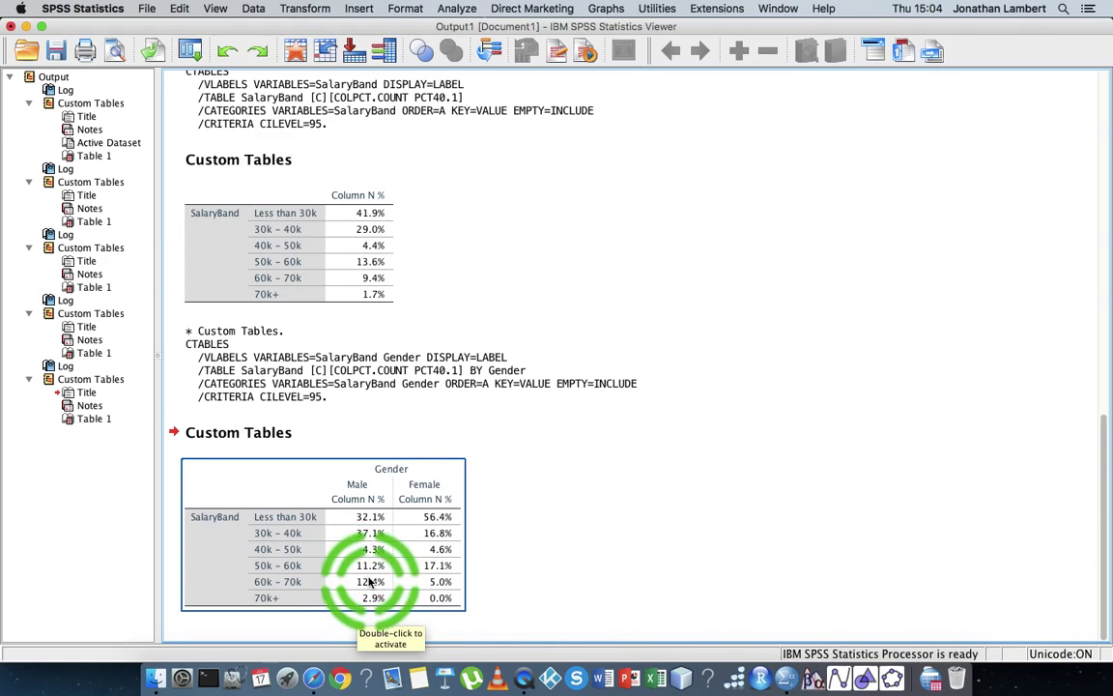
Select and deselect the existing Gender custom table in the Viewer
click(497, 596)
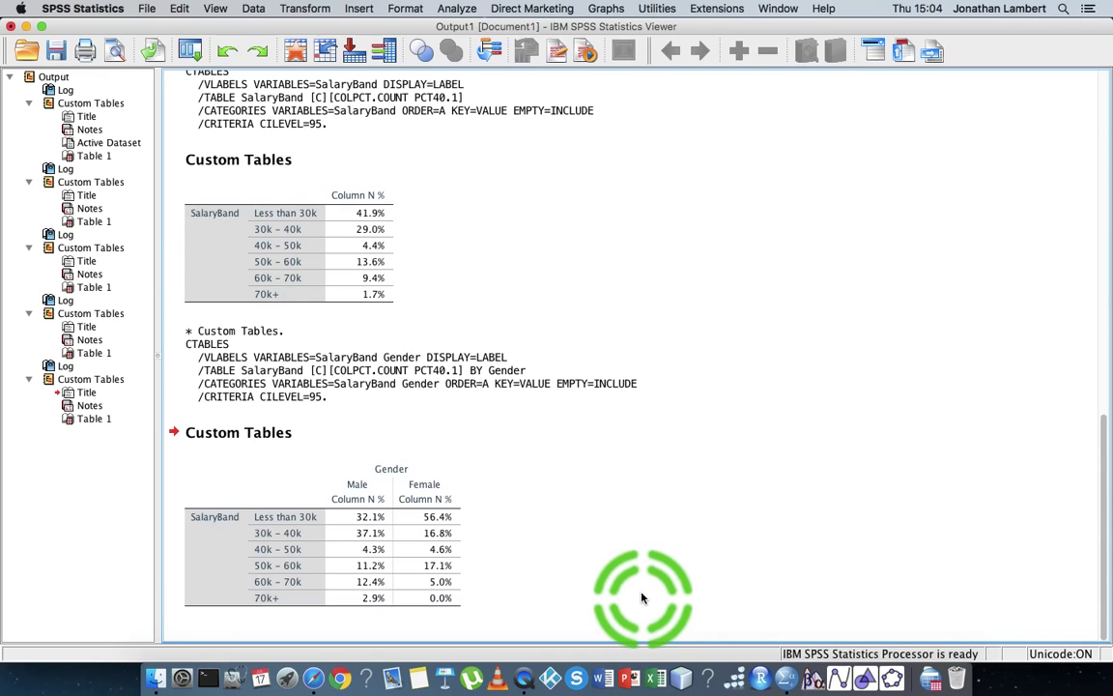
click(377, 601)
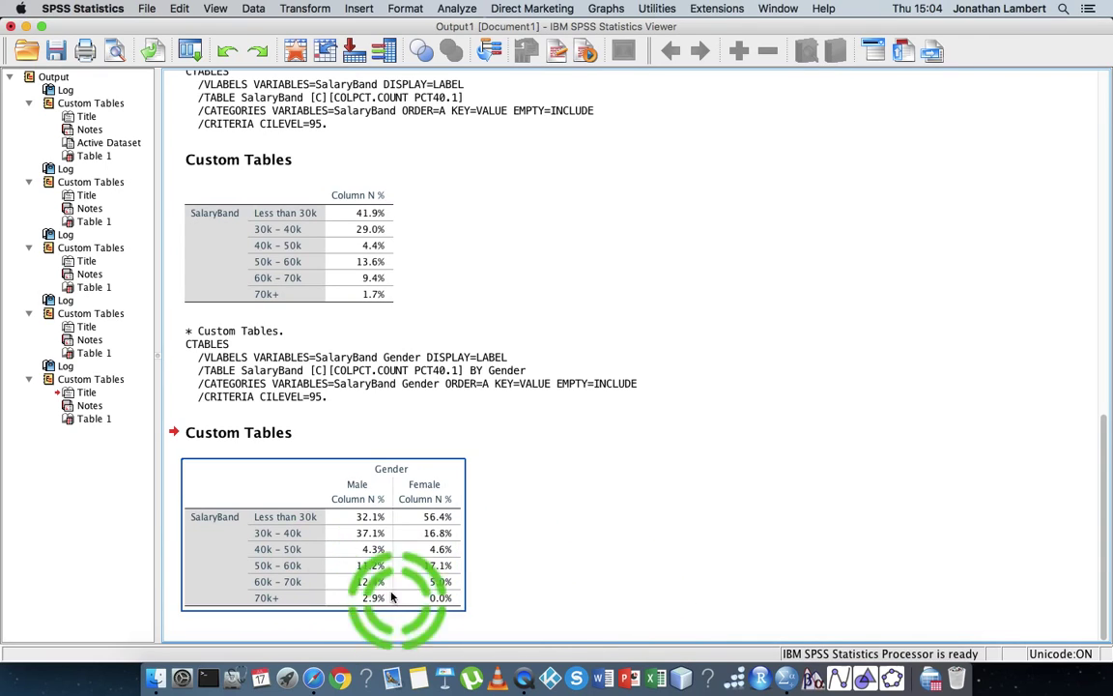
click(360, 641)
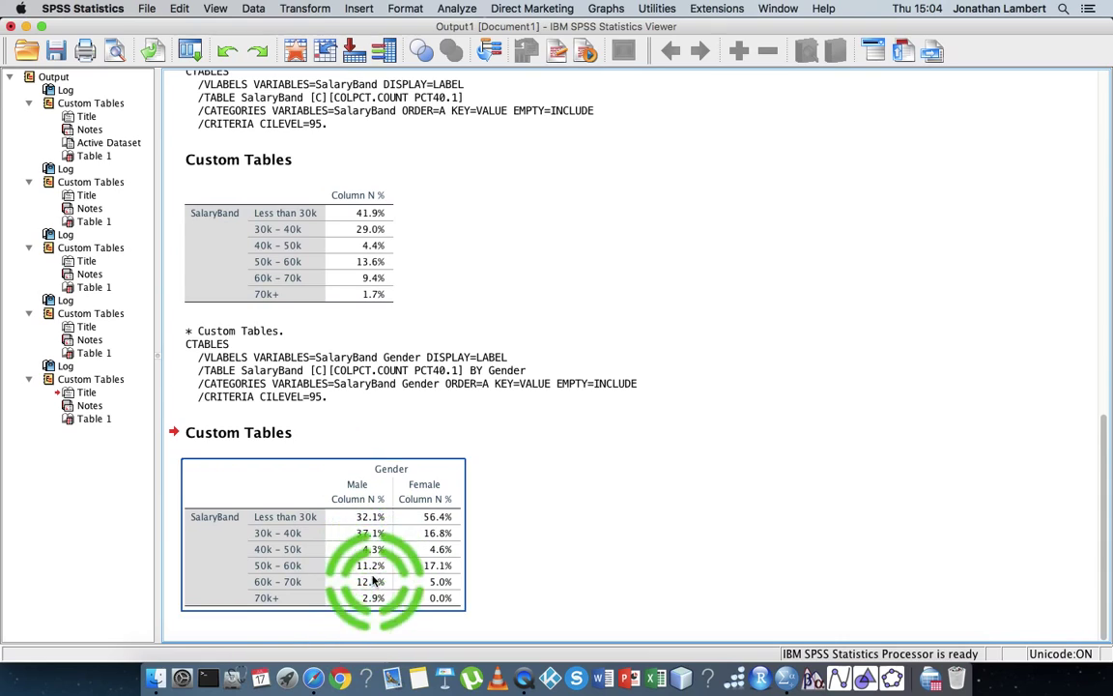
click(360, 473)
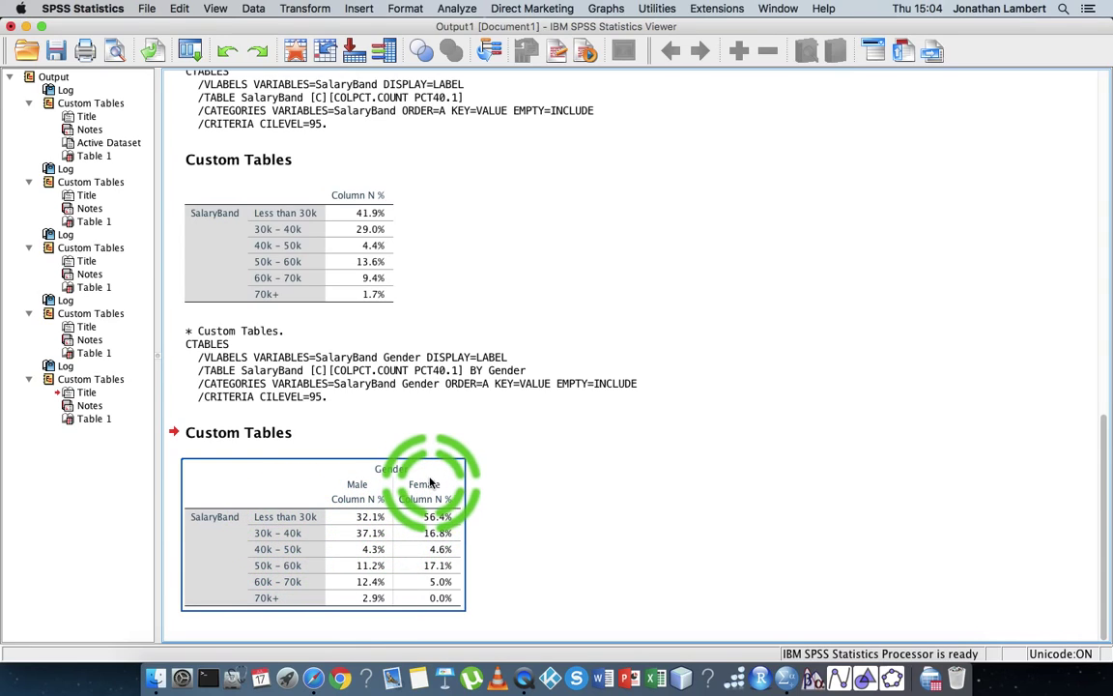
click(443, 629)
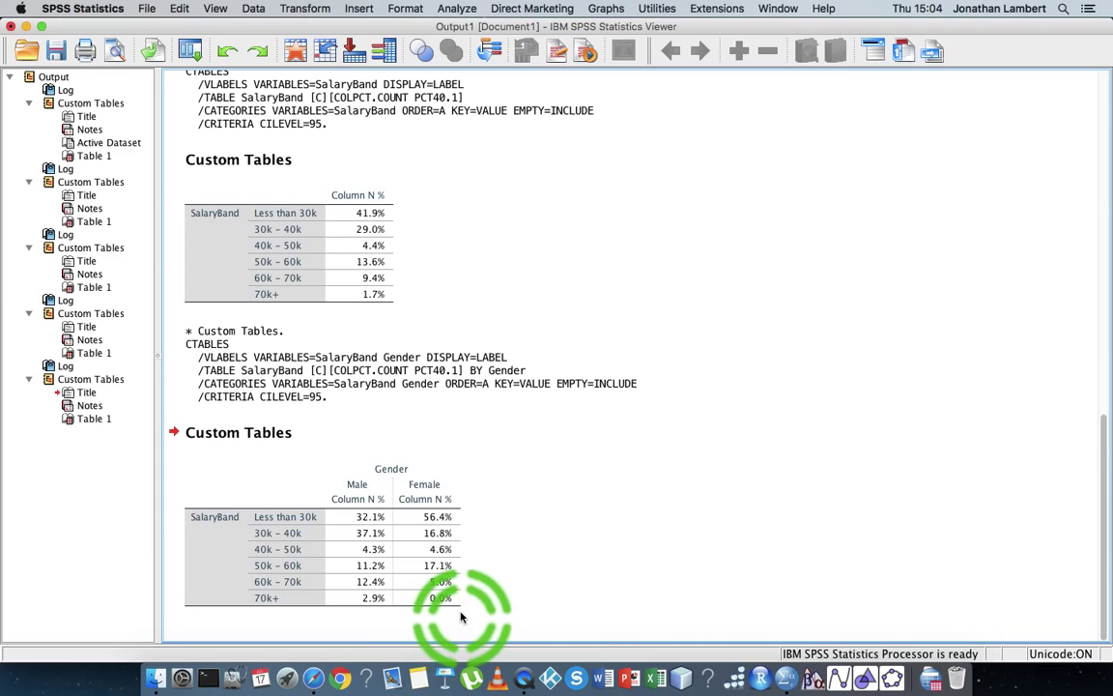
click(278, 497)
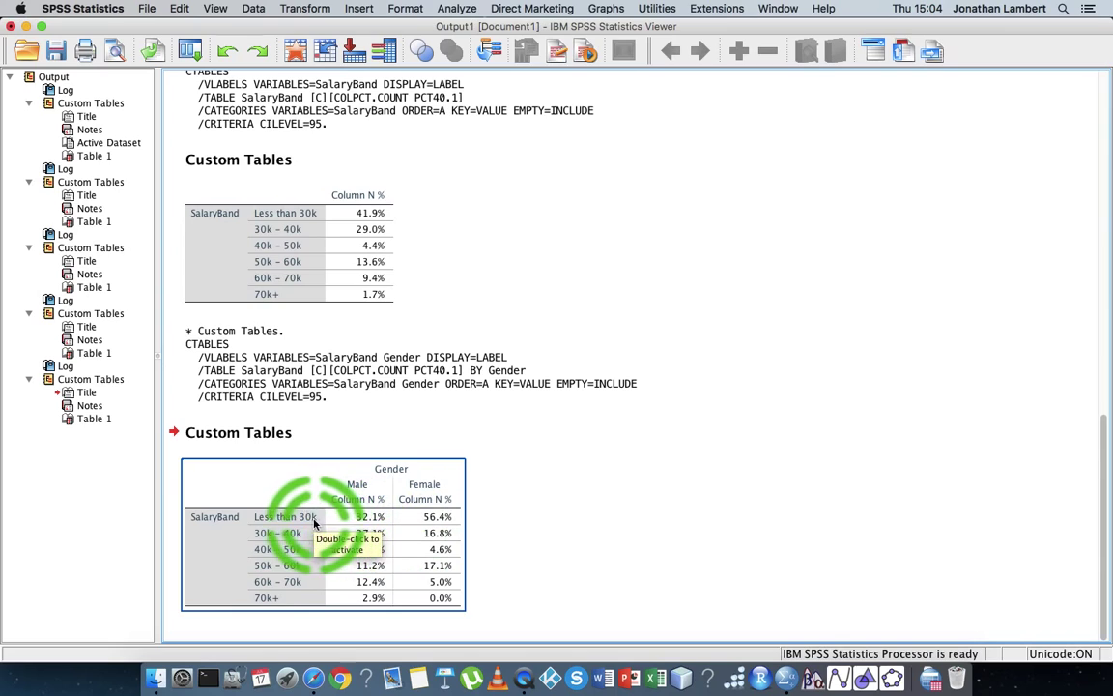
click(483, 500)
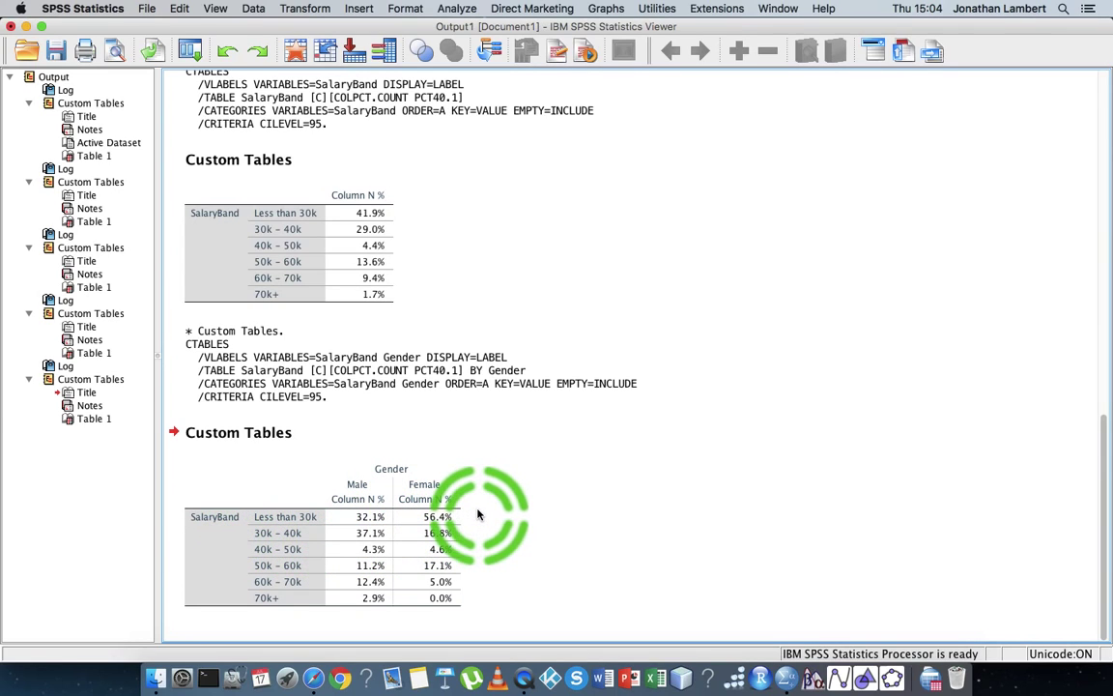
Start a new custom table with SalaryBand as the selected row variable
click(458, 10)
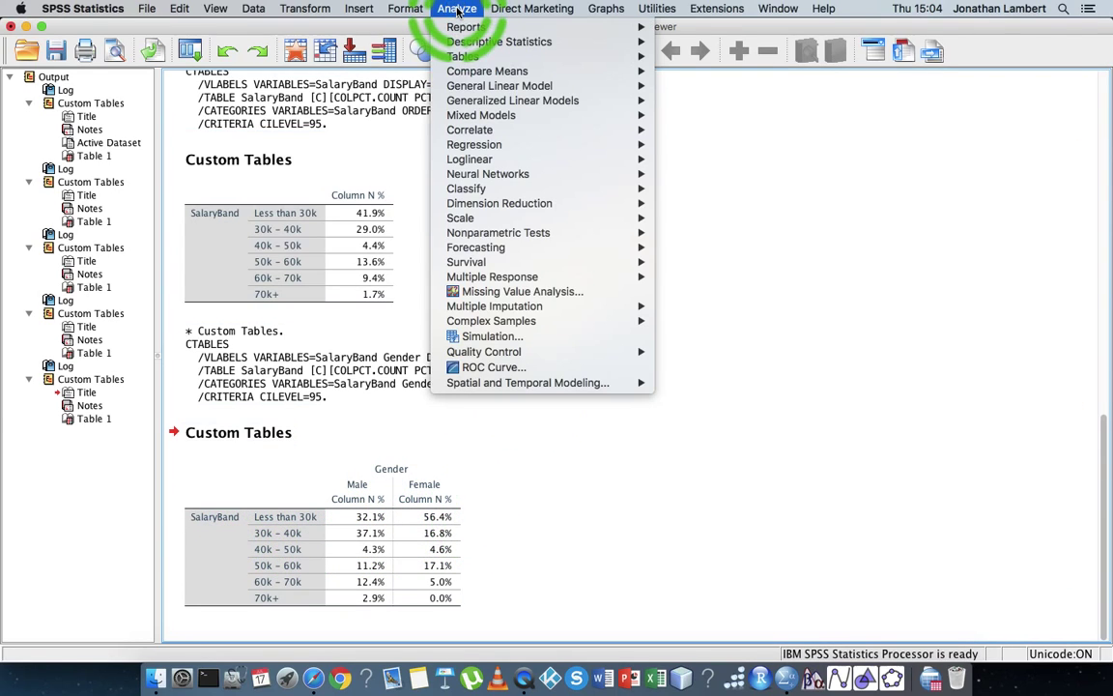
mouse_move(541, 57)
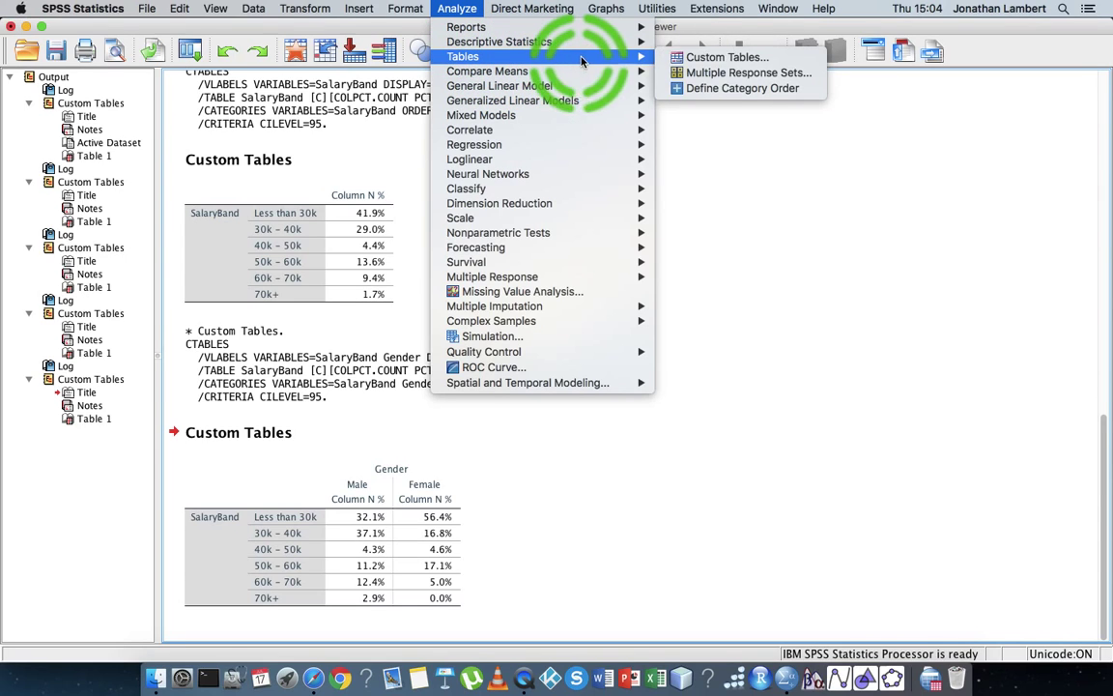
click(715, 61)
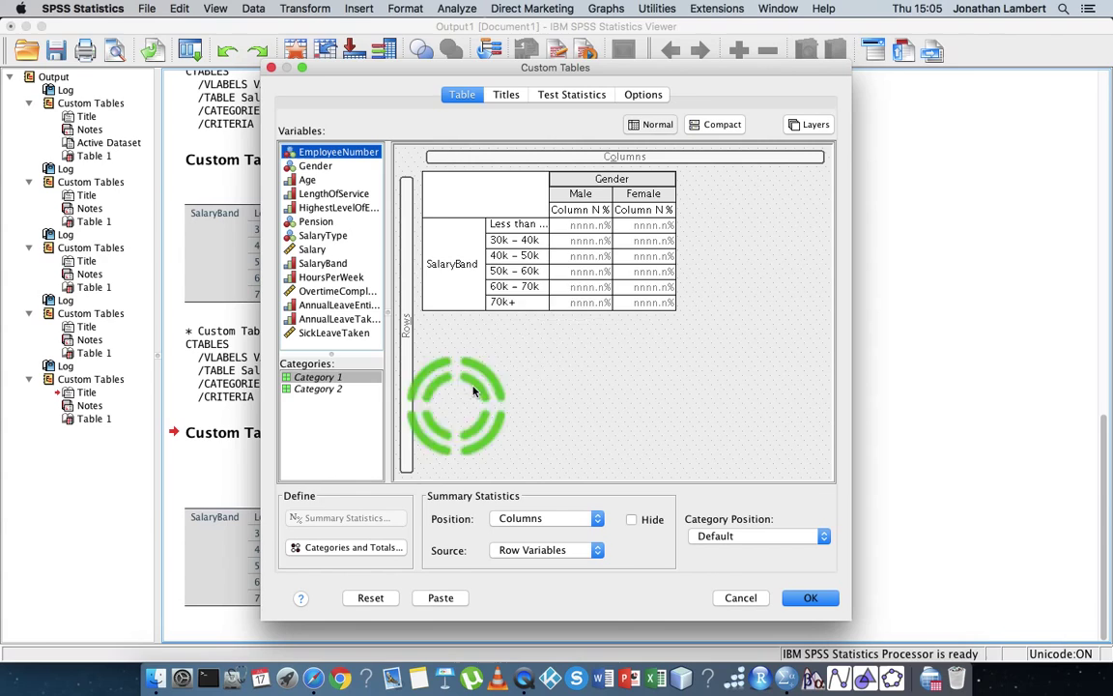
click(471, 256)
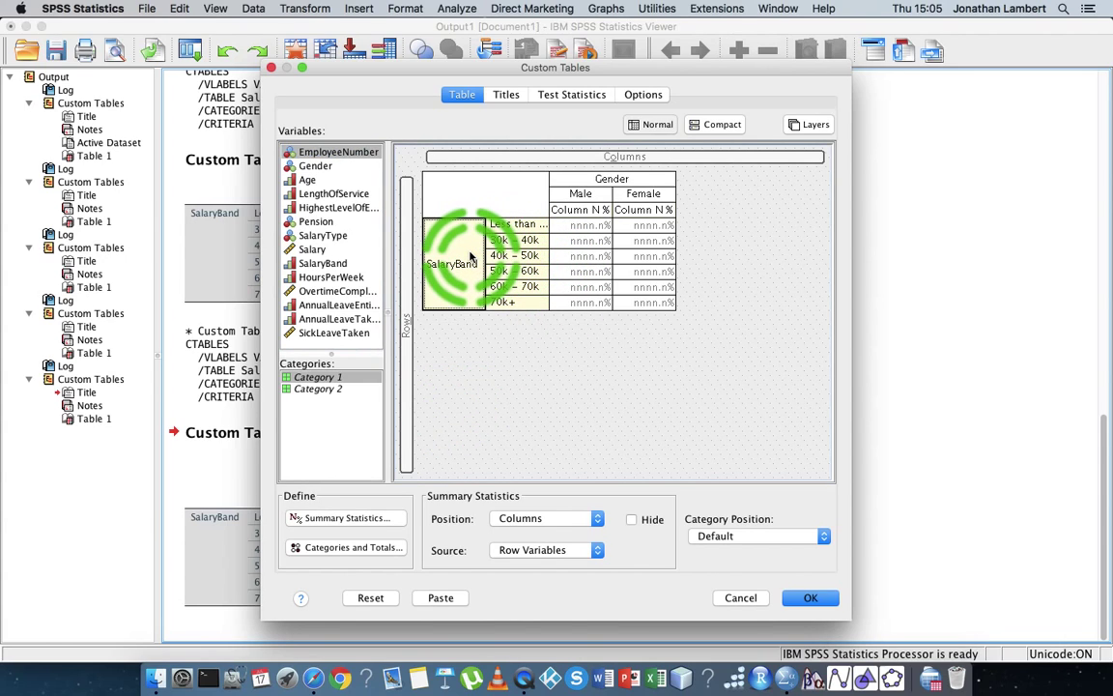
Replace Column N % with Row N % for SalaryBand and run the table
click(340, 520)
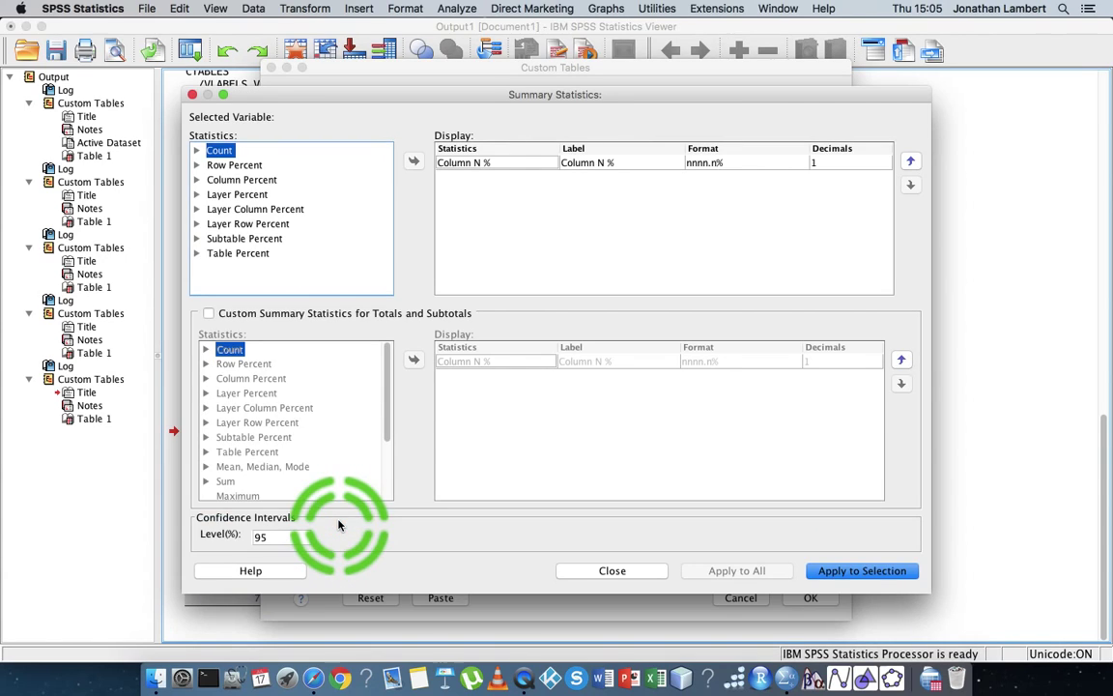
click(462, 162)
click(416, 162)
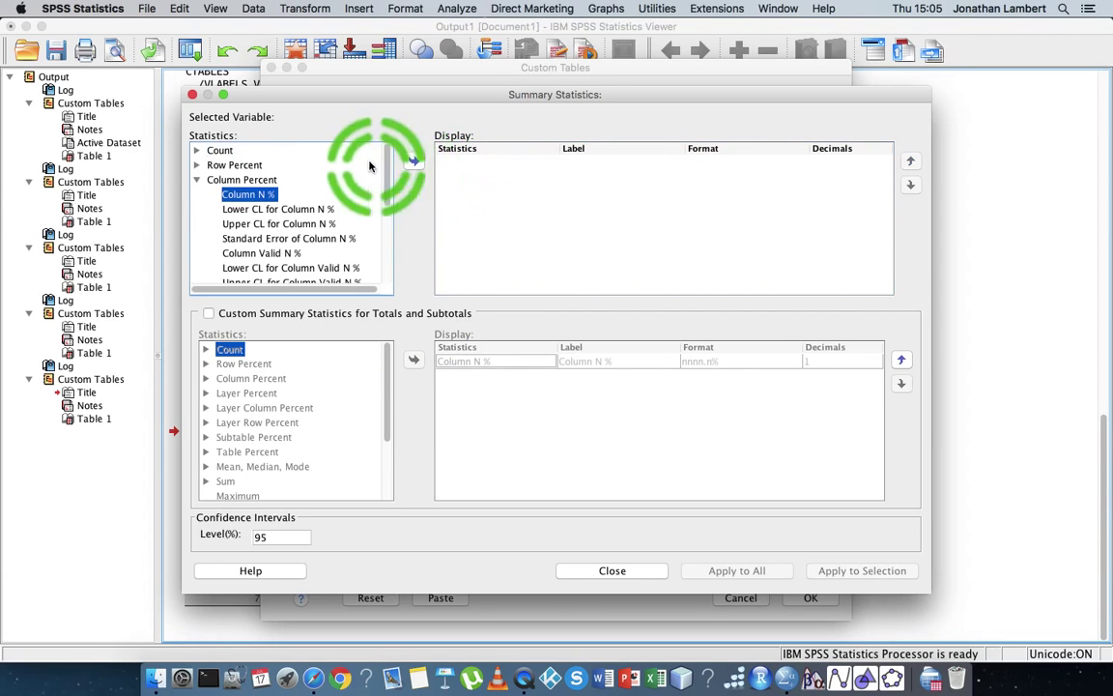
click(198, 178)
click(198, 165)
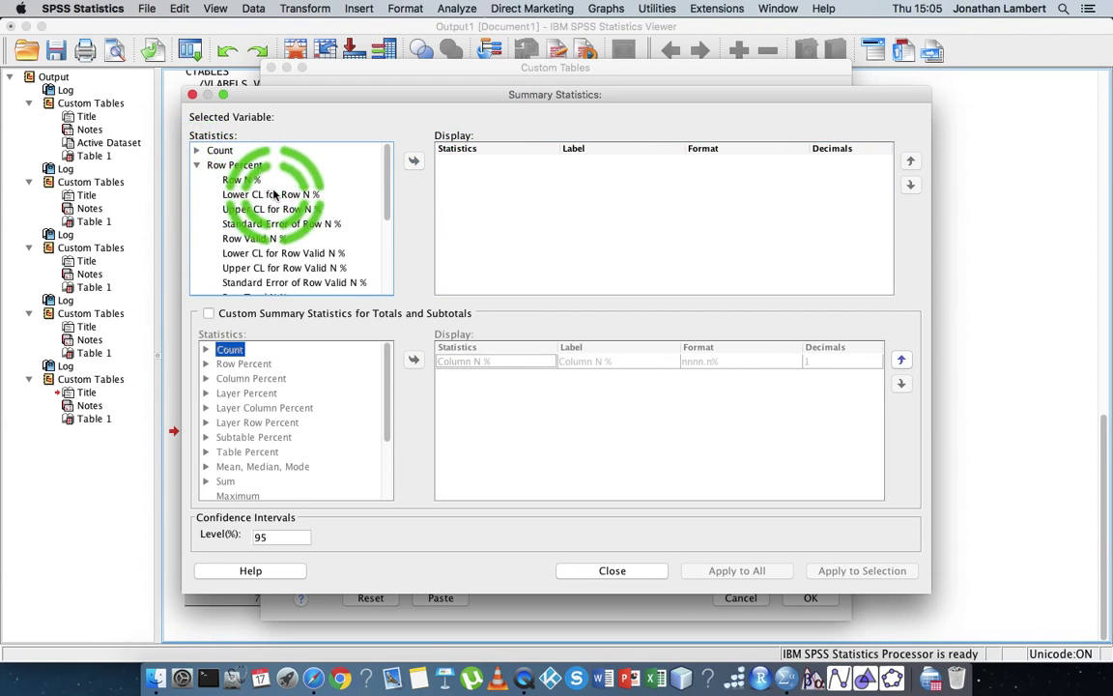
click(370, 185)
click(413, 161)
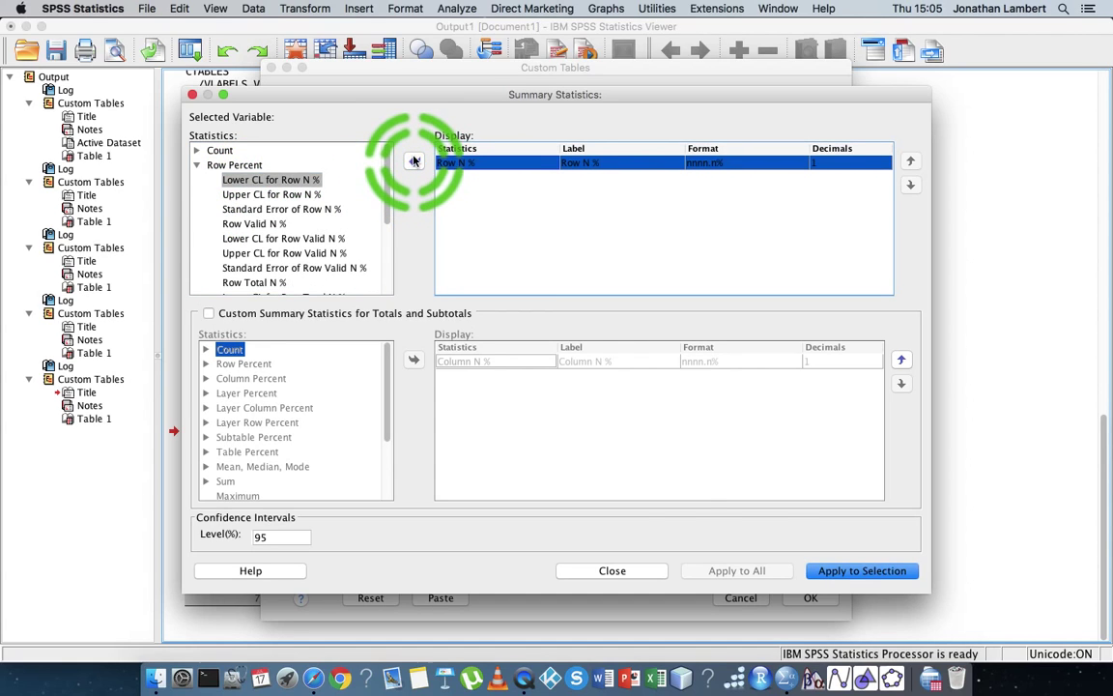
click(857, 571)
click(609, 571)
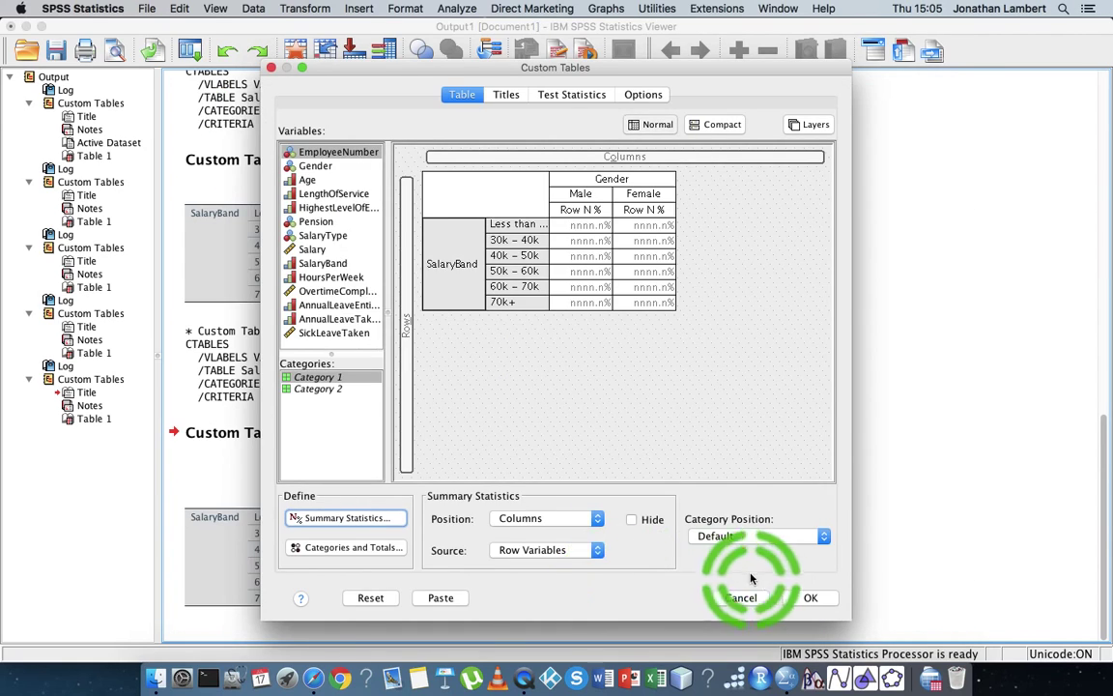
click(810, 597)
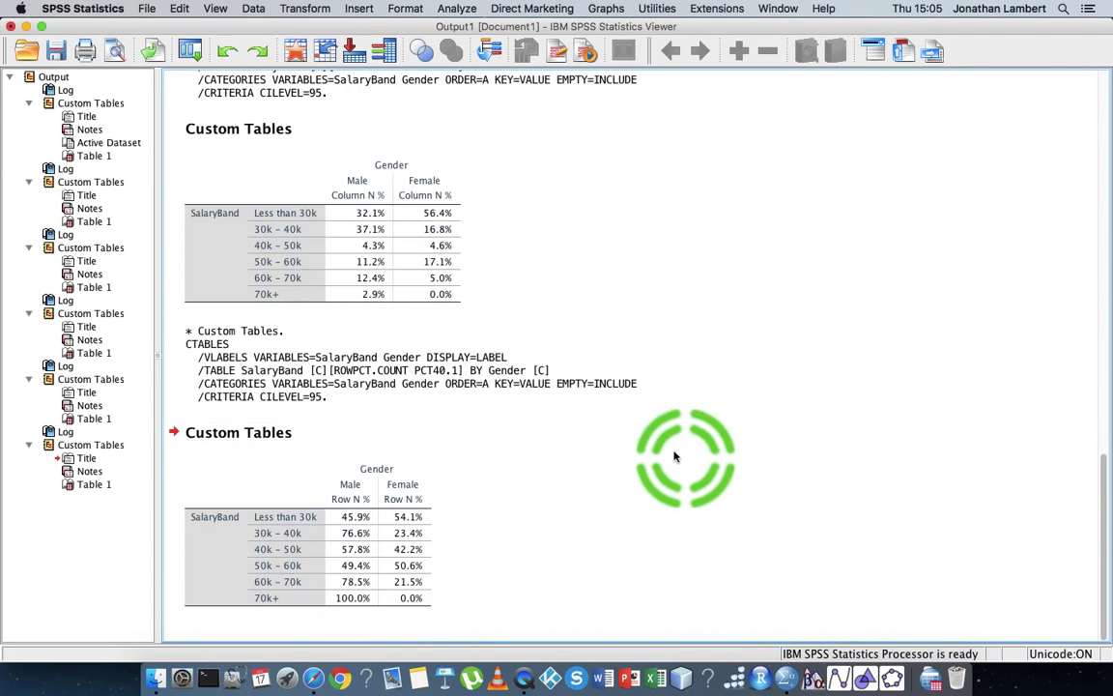
click(290, 473)
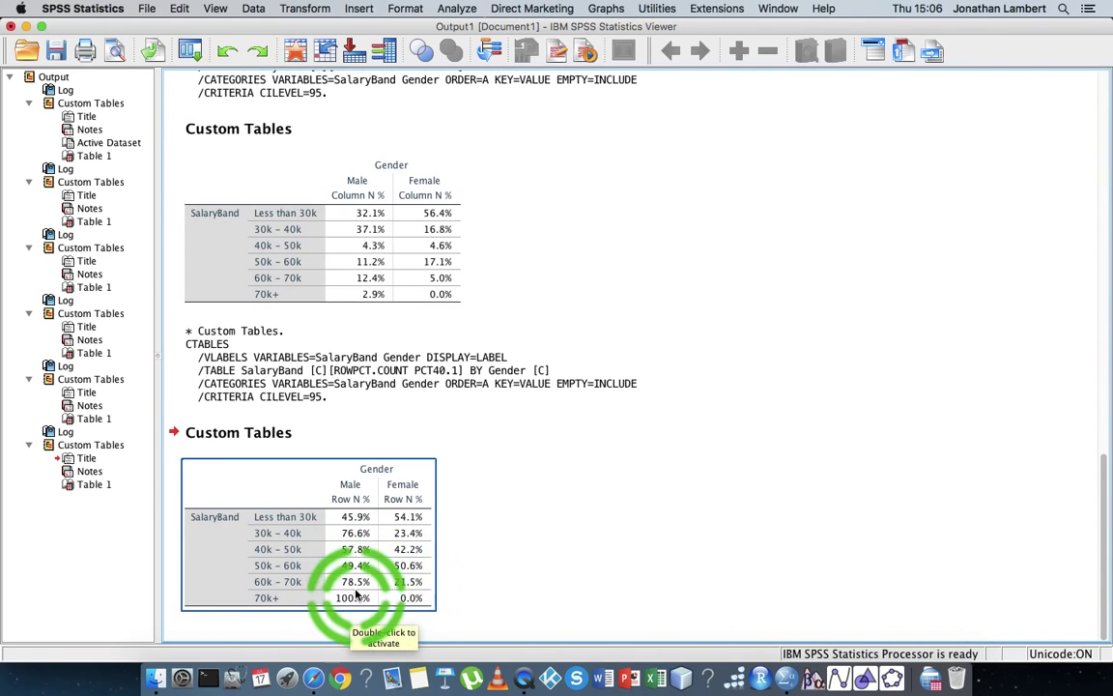
click(498, 538)
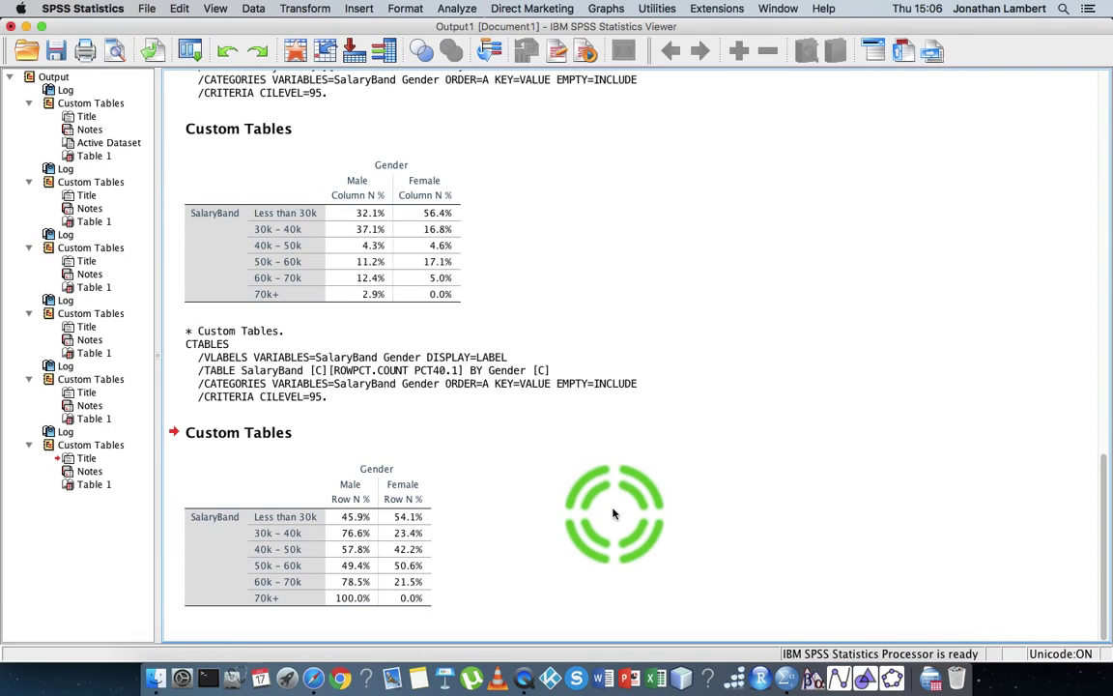
Place Age in the columns of a new custom table, widen the preview, and run it
click(461, 14)
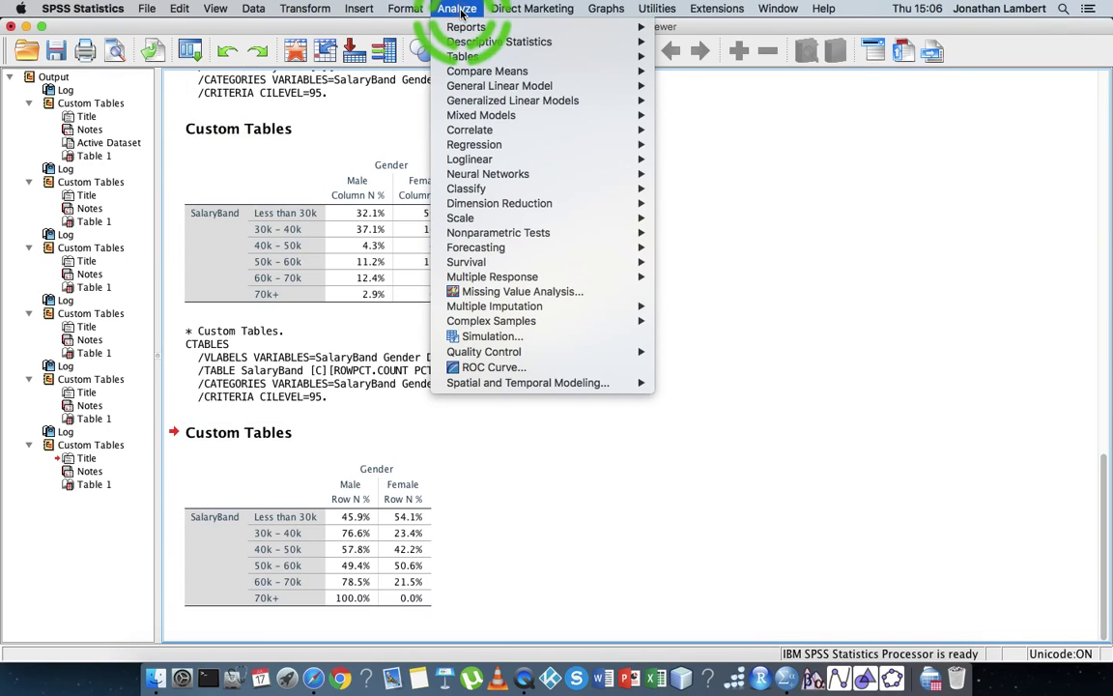
mouse_move(650, 56)
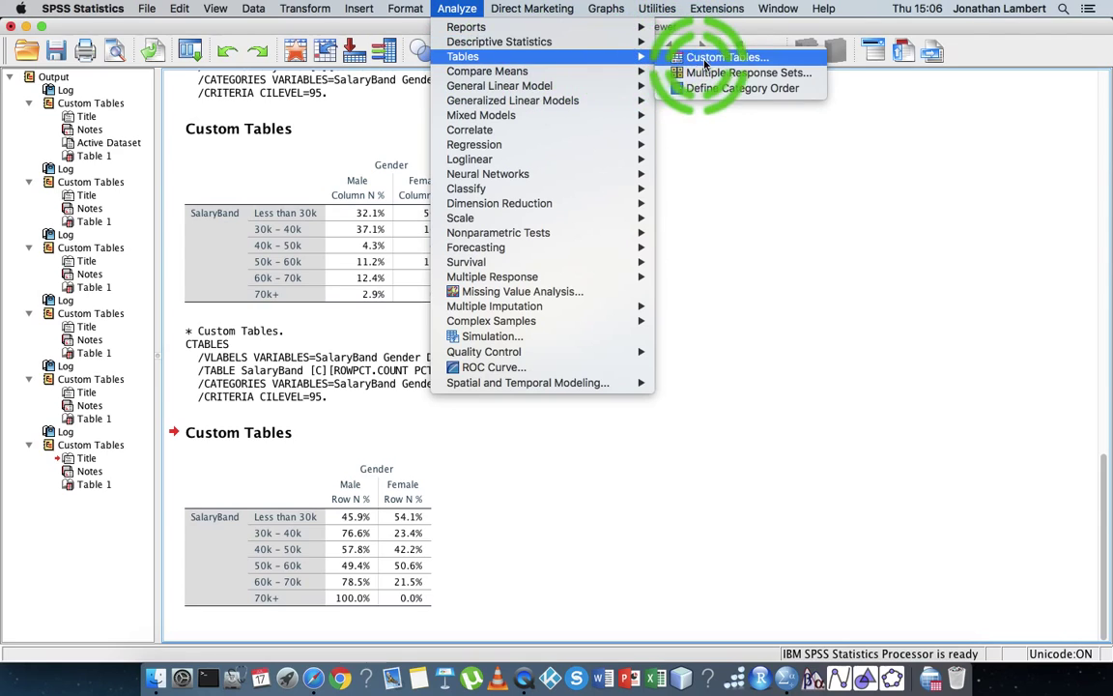
click(721, 51)
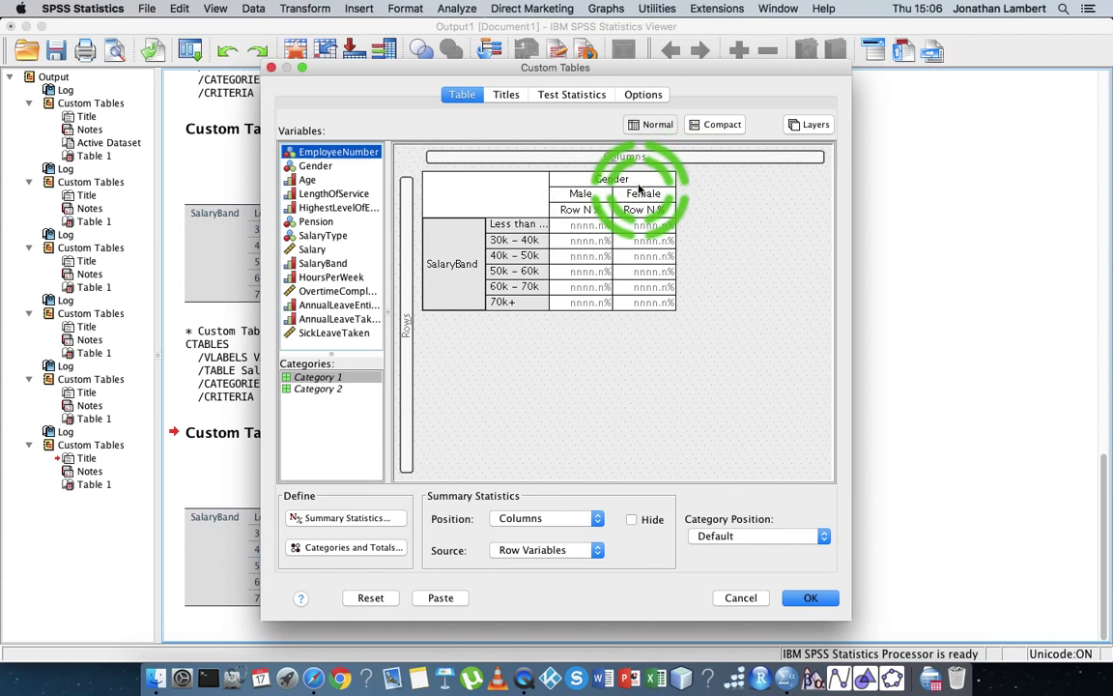
click(306, 181)
drag(307, 181, 635, 152)
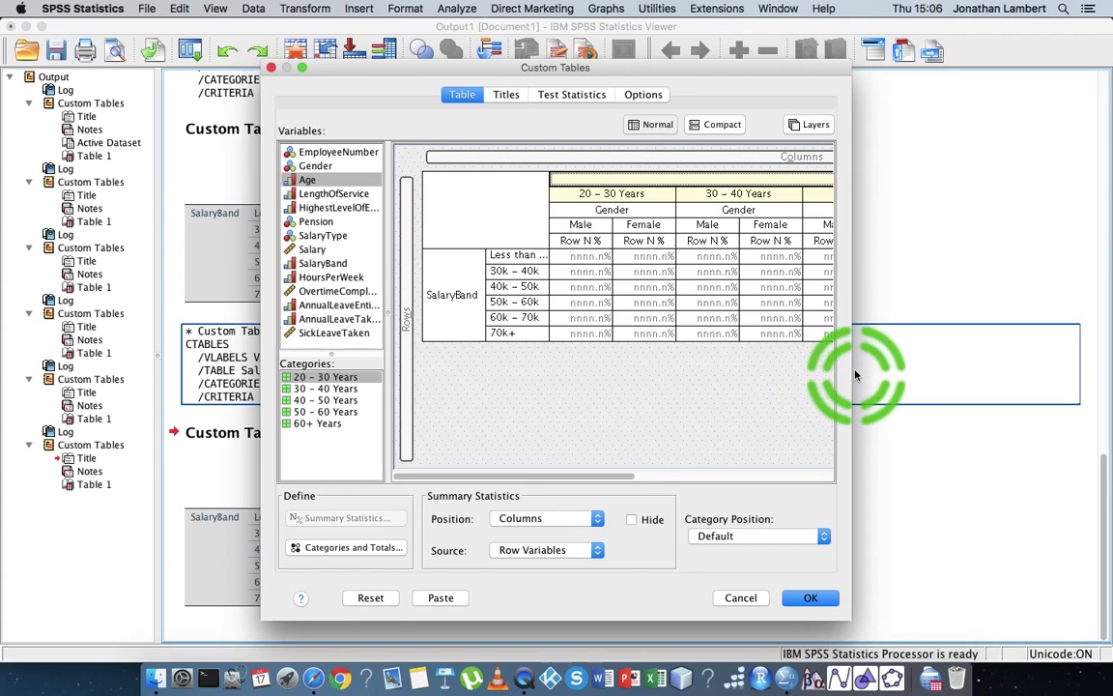
drag(852, 370, 1090, 365)
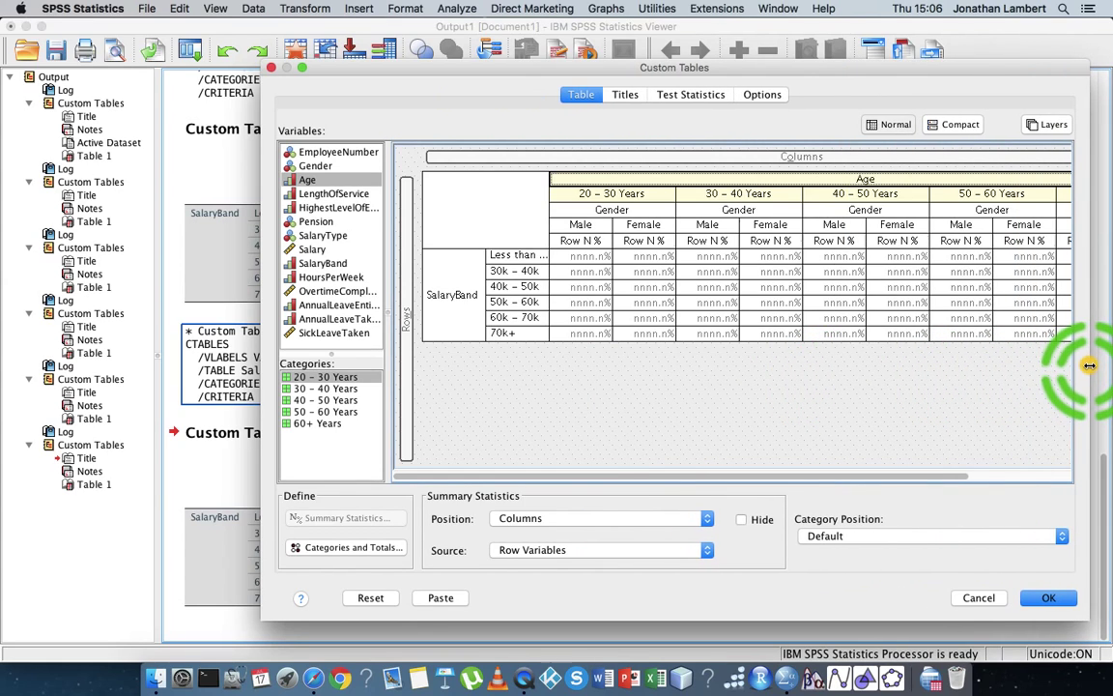
click(1046, 599)
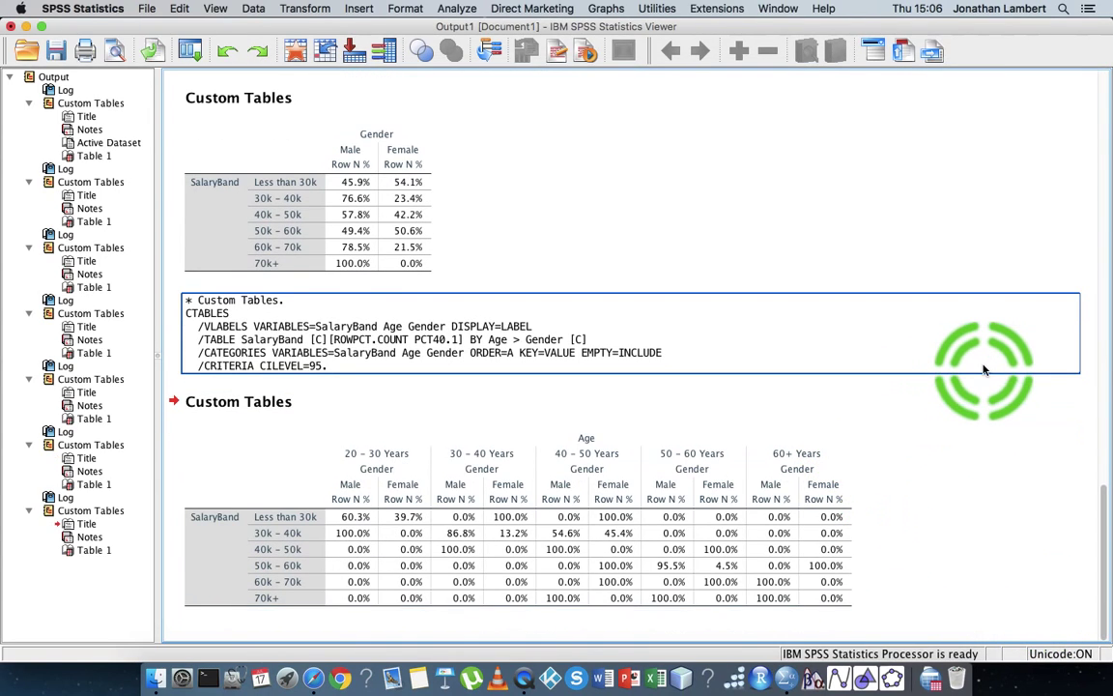
click(305, 465)
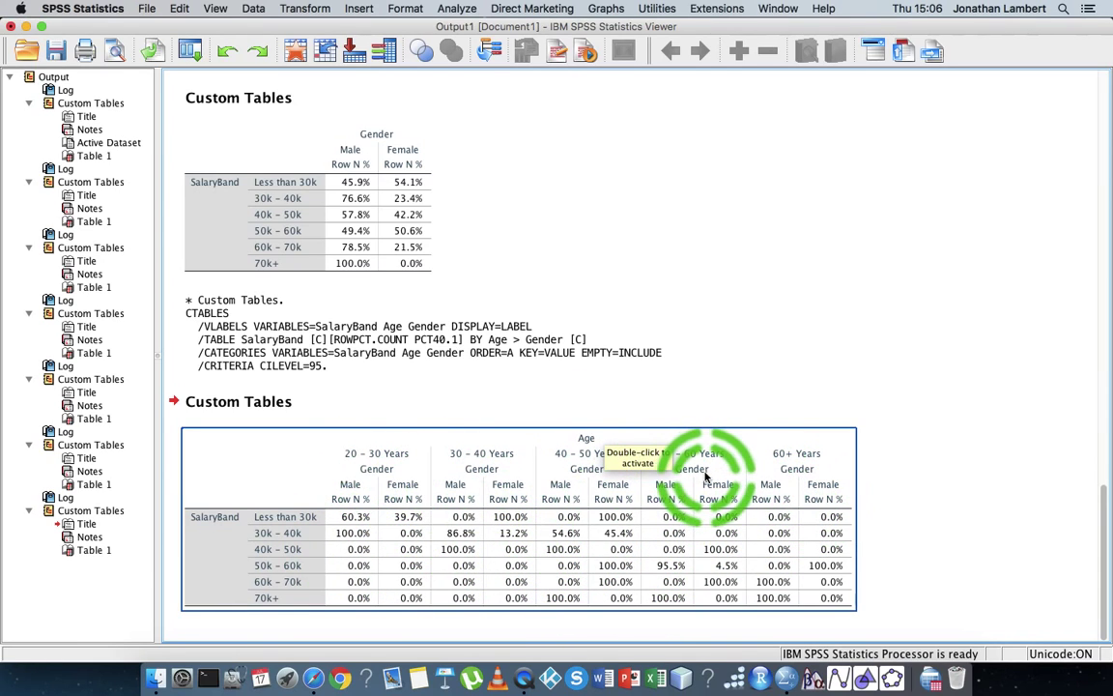
click(957, 421)
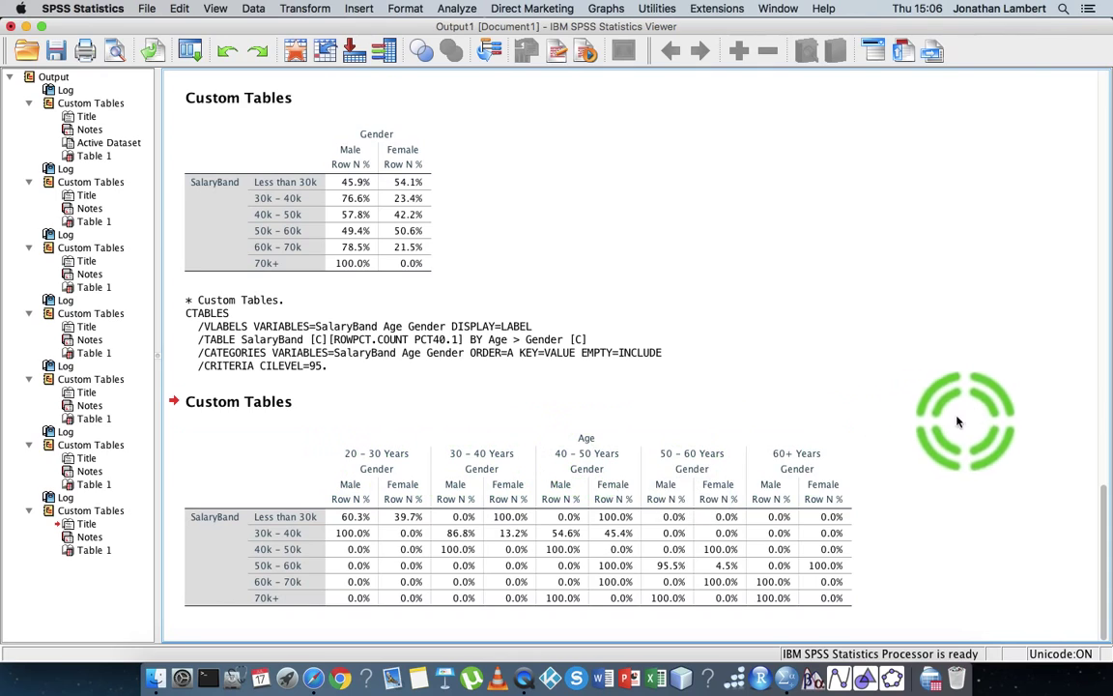
click(575, 444)
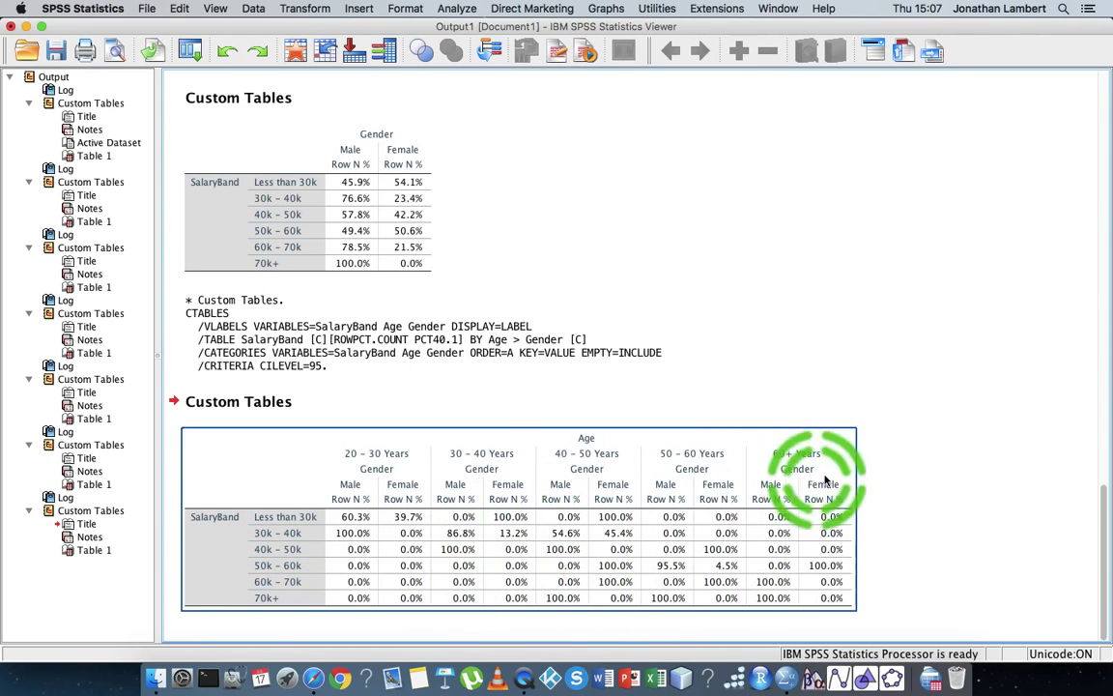
click(830, 350)
click(383, 525)
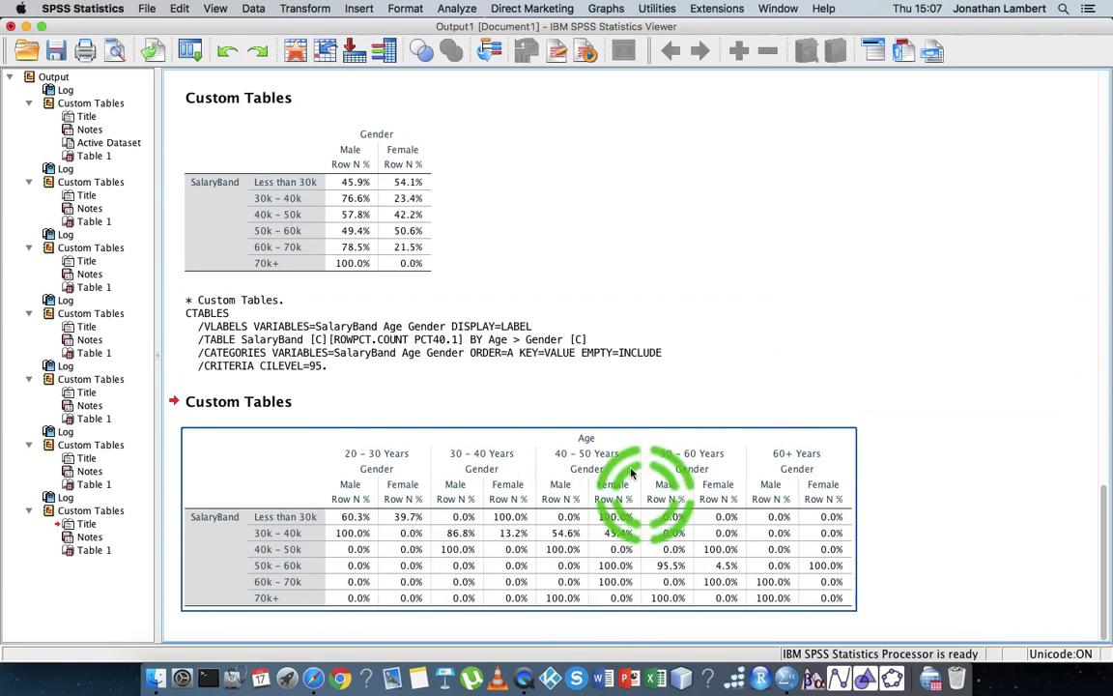
Nest LengthOfService into the rows of a new custom table, decline Compact View, and run it
click(457, 9)
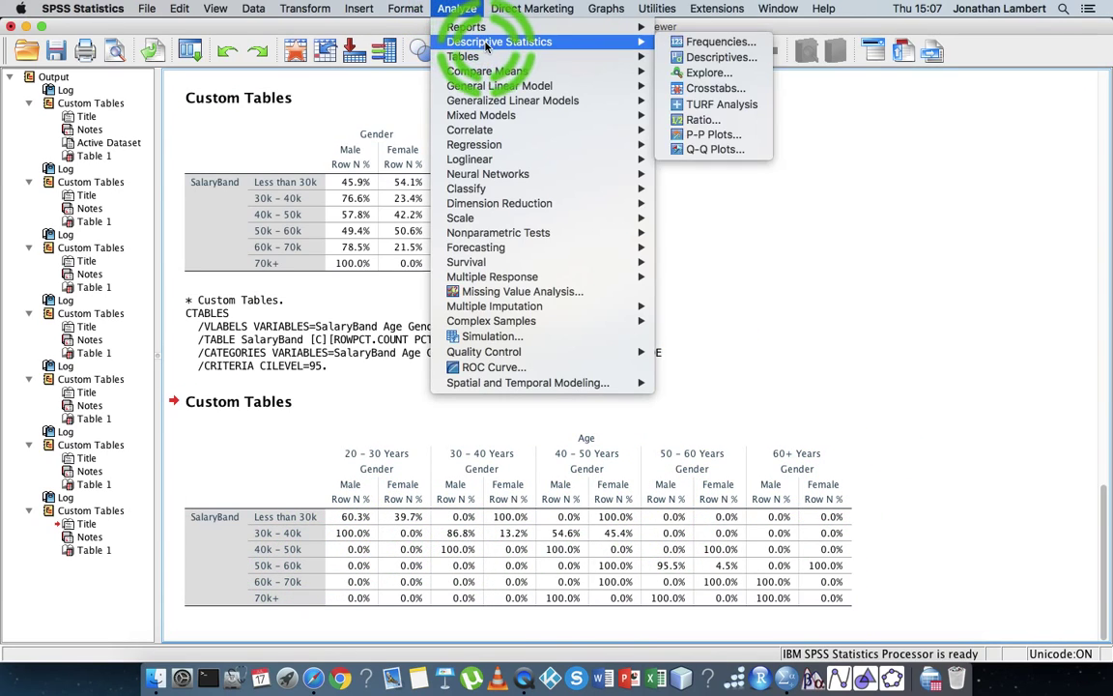
mouse_move(611, 56)
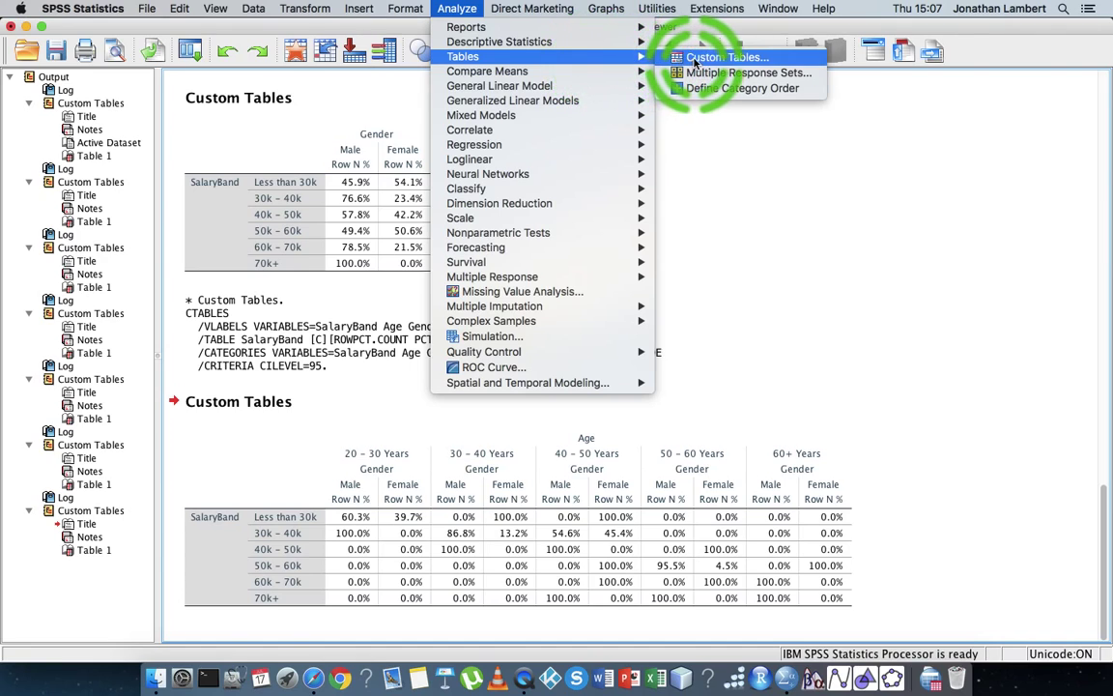
click(676, 57)
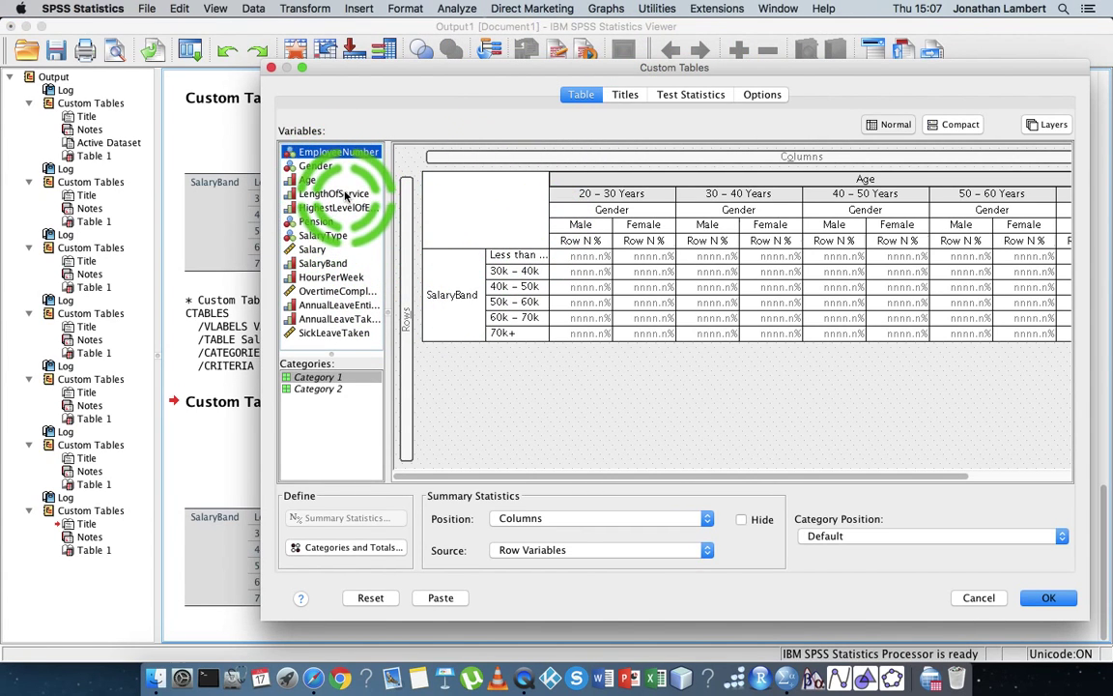
drag(345, 196, 406, 306)
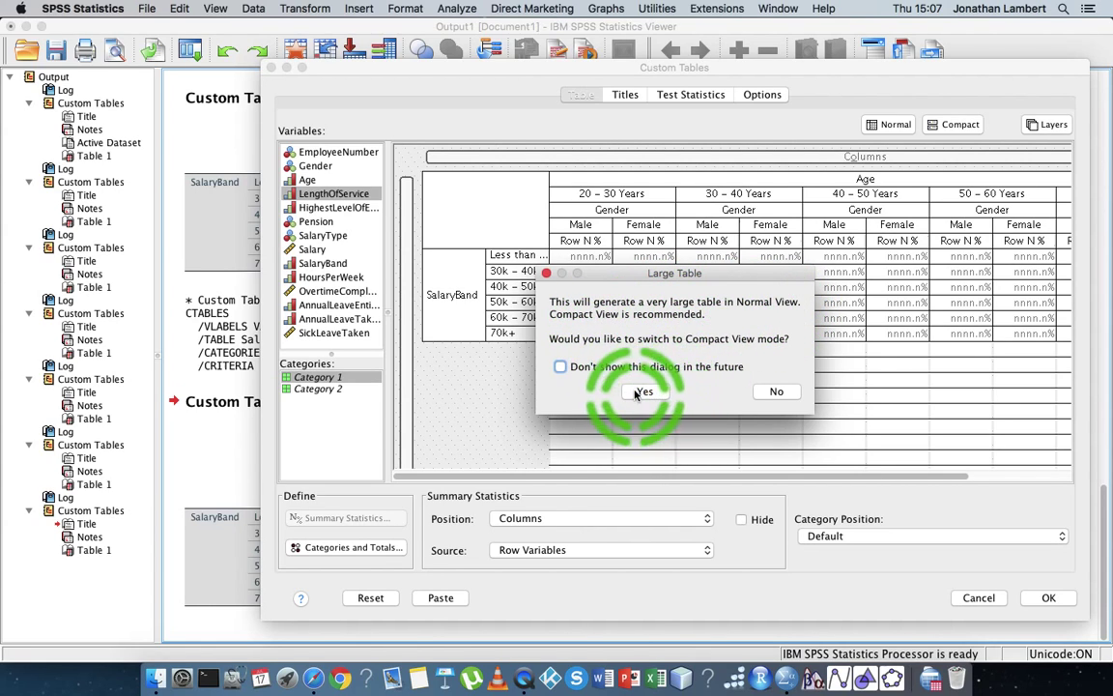
click(779, 392)
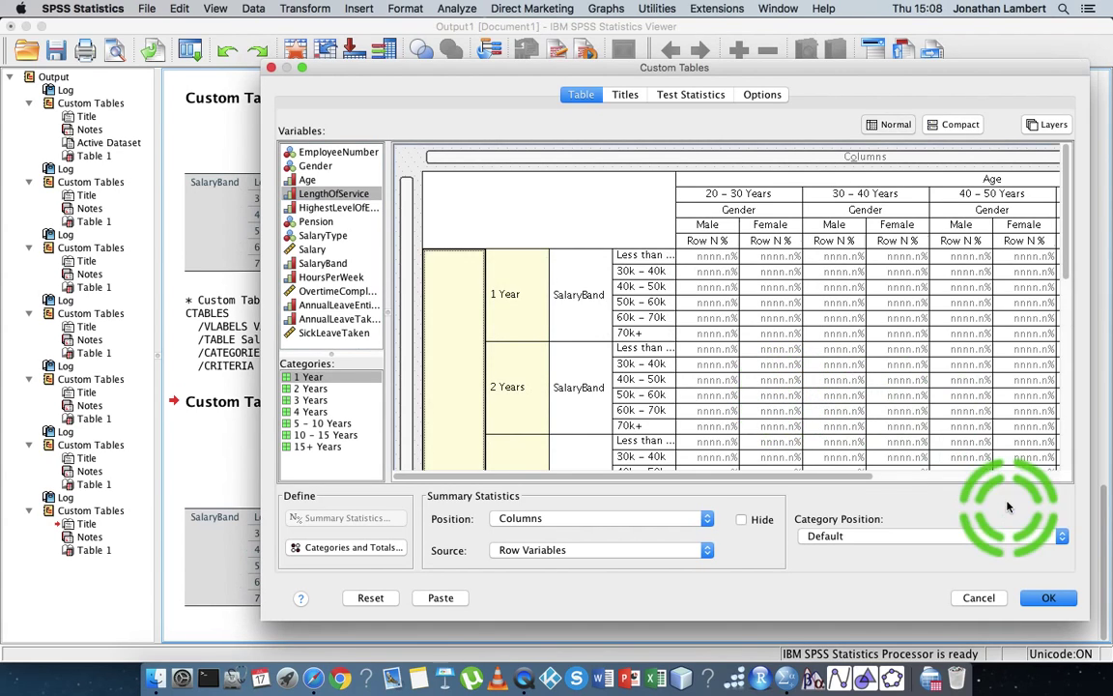
click(1046, 597)
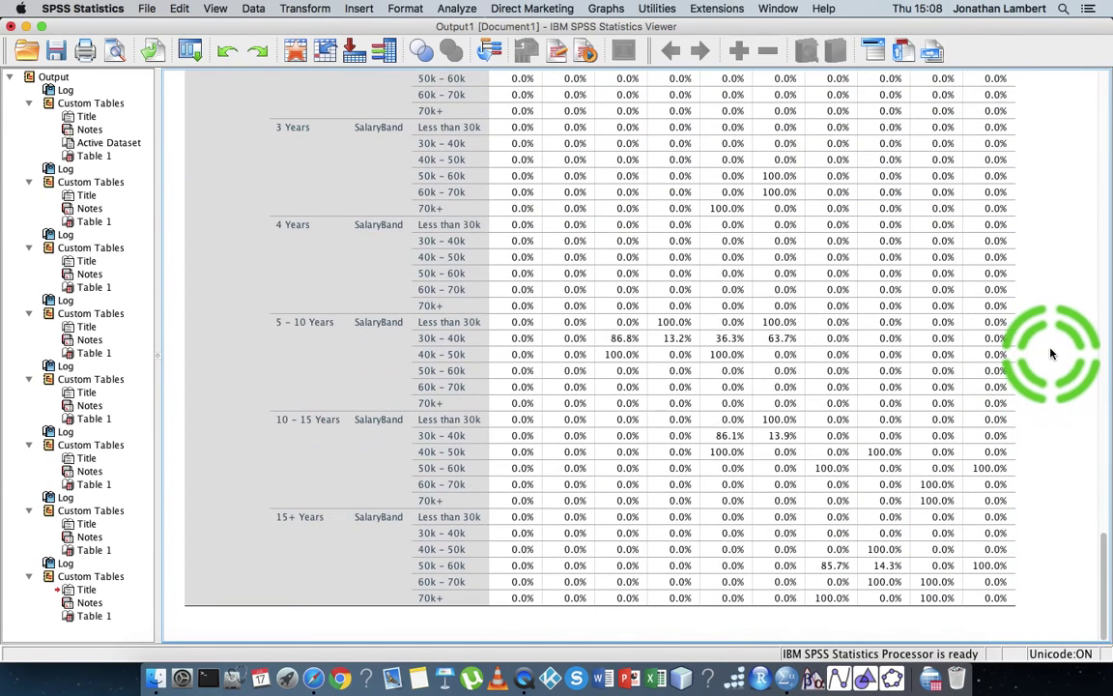
scroll(1052, 354, down, 6)
scroll(678, 473, up, 6)
scroll(677, 469, down, 2)
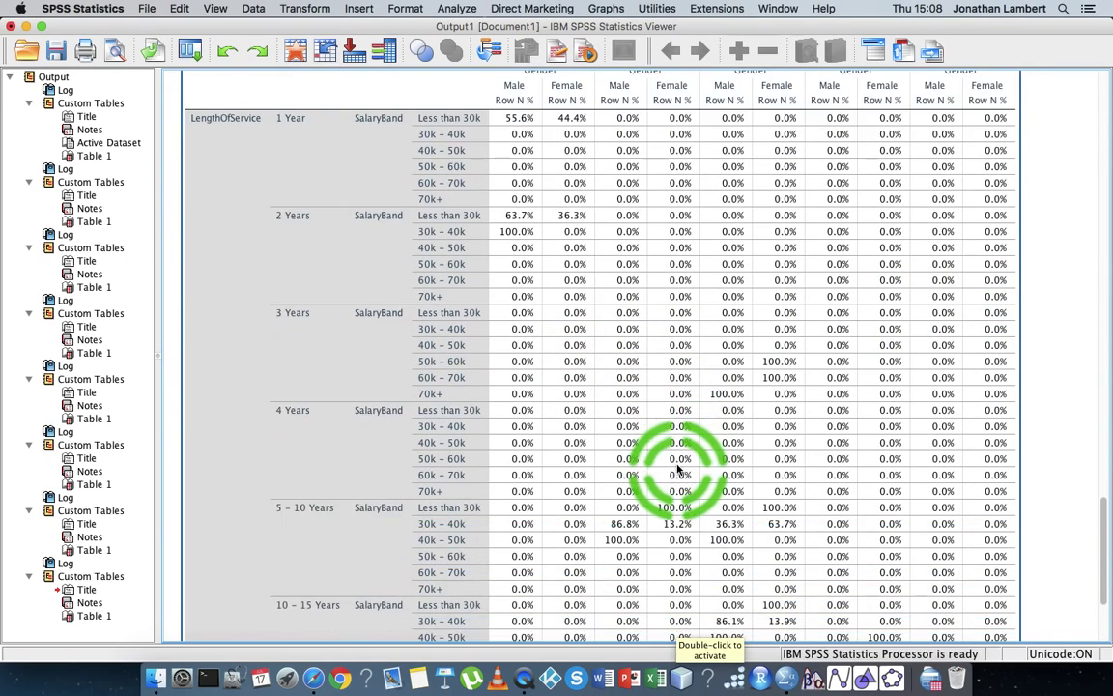
scroll(678, 470, up, 1)
scroll(678, 469, down, 5)
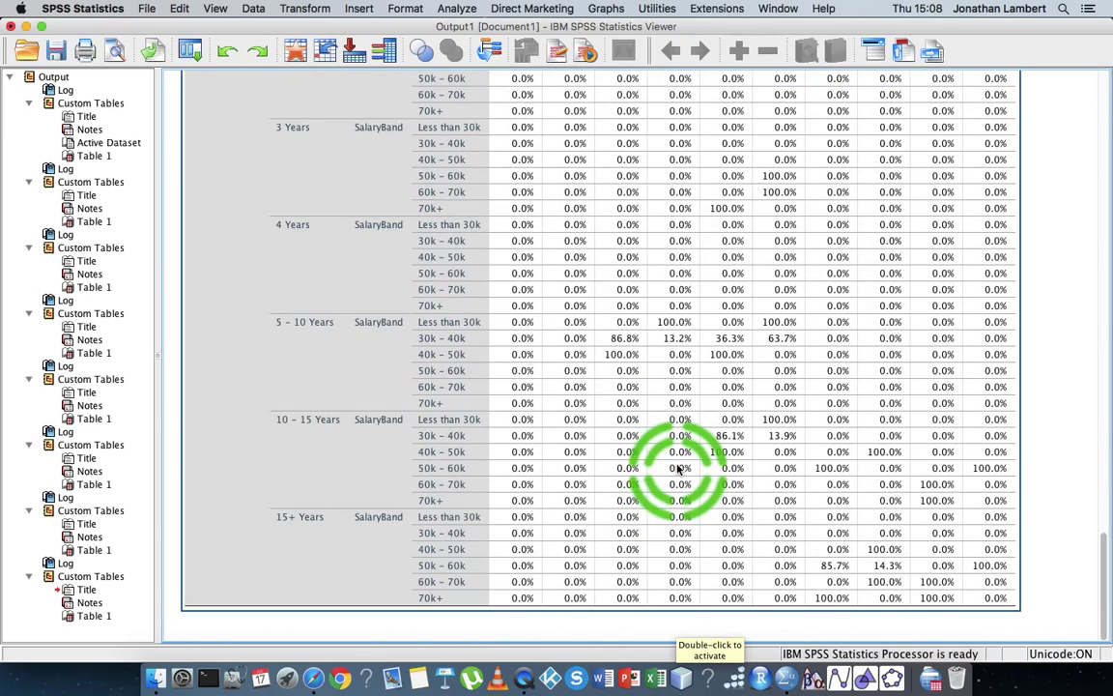
scroll(680, 469, up, 5)
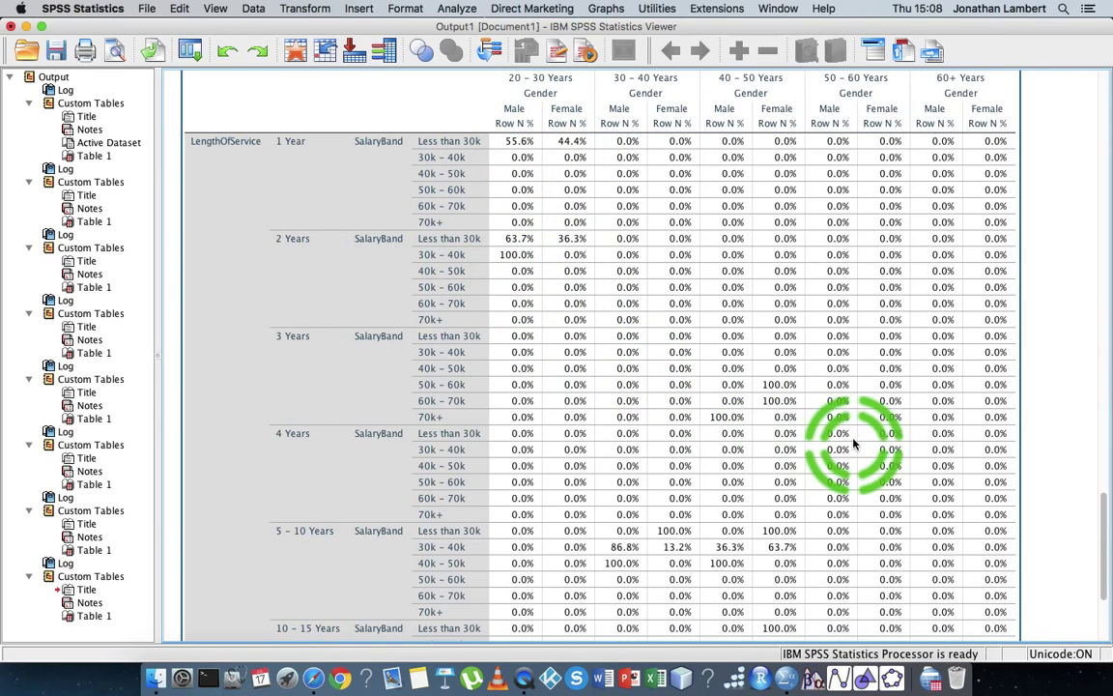
scroll(854, 443, down, 5)
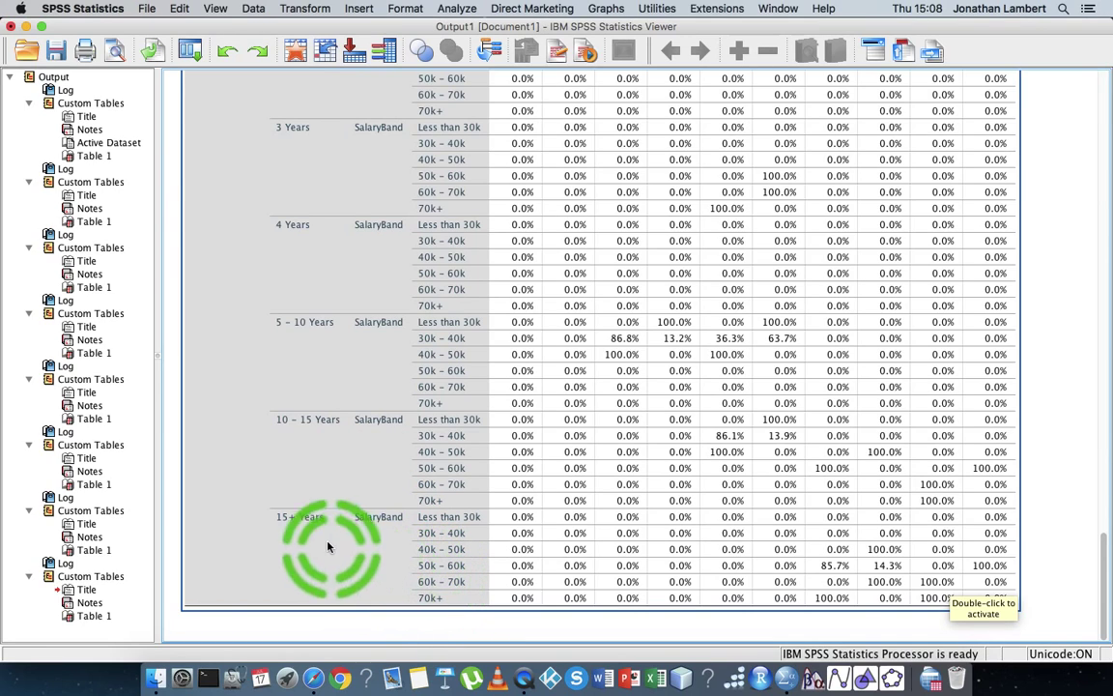
scroll(309, 145, up, 5)
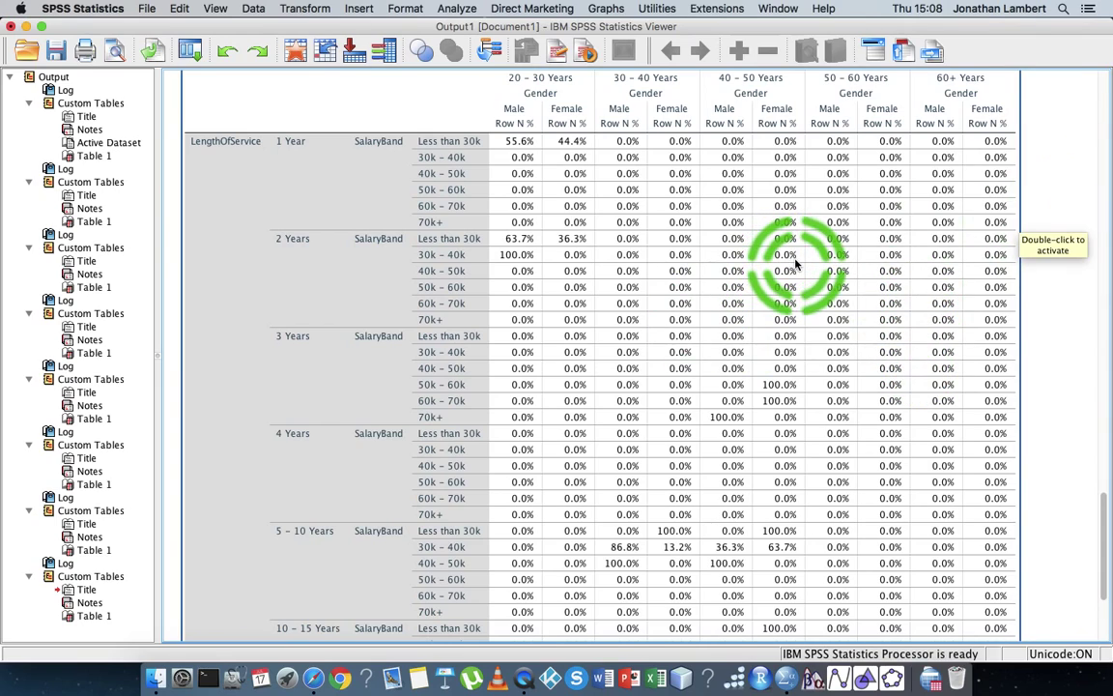
scroll(796, 262, down, 3)
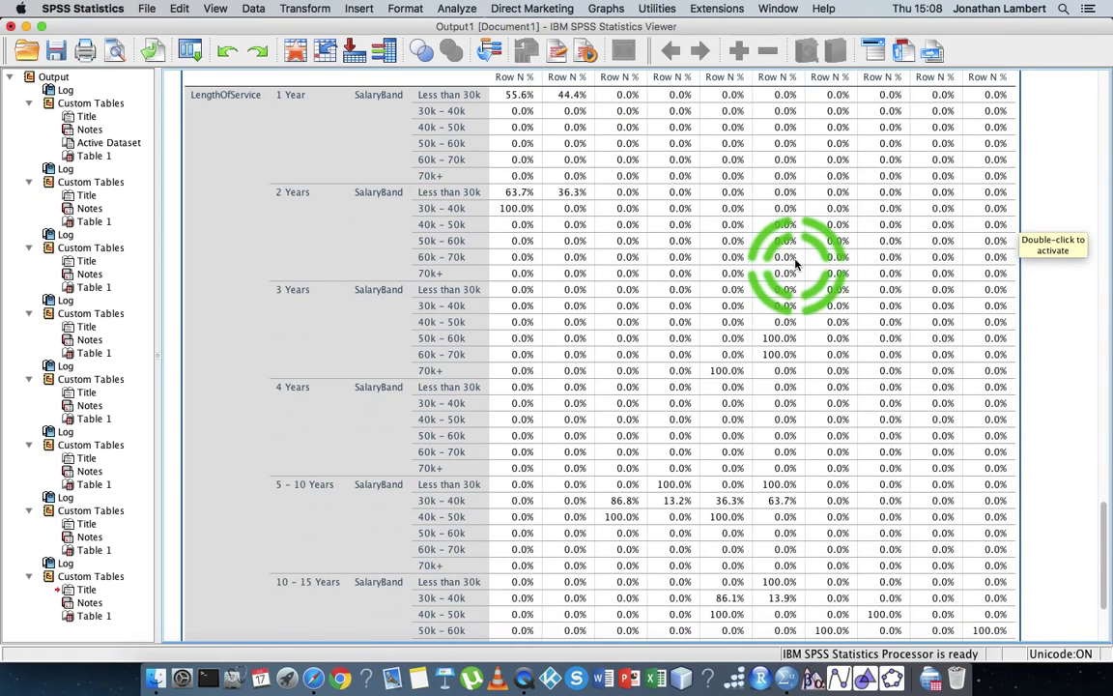
click(526, 131)
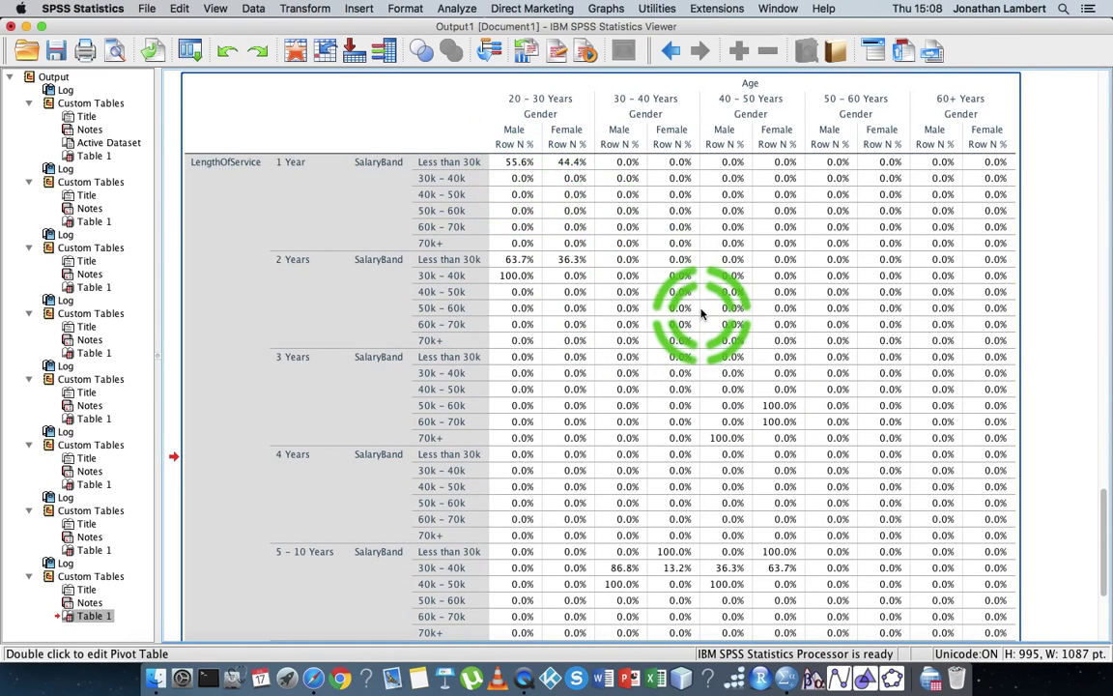
scroll(702, 312, down, 5)
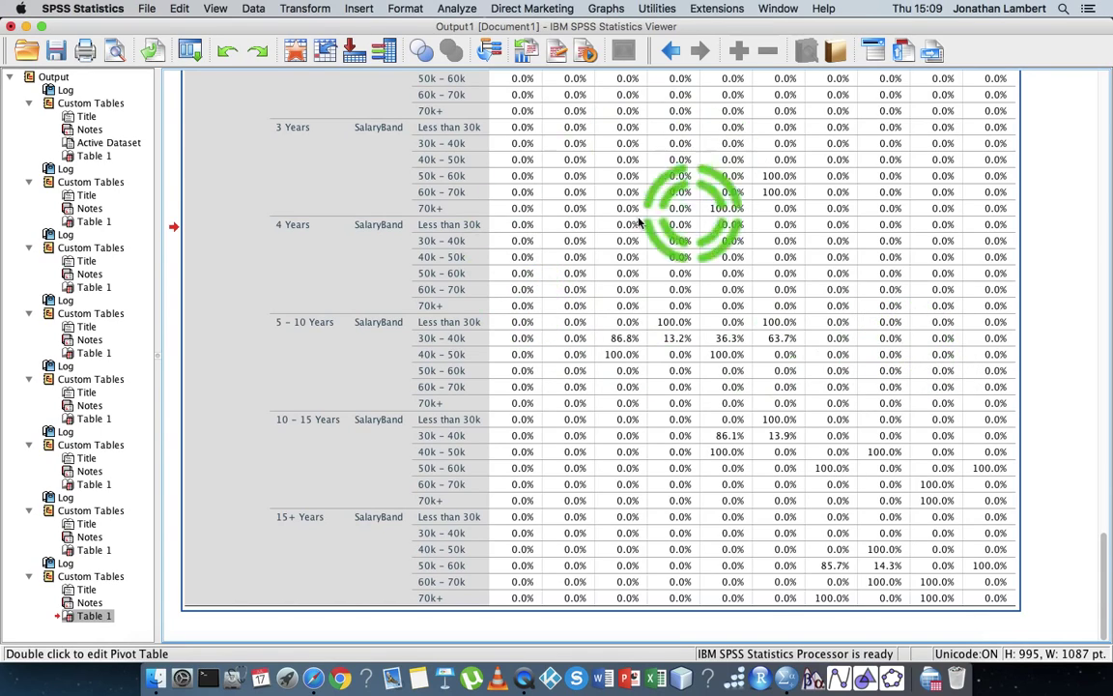
scroll(606, 343, up, 6)
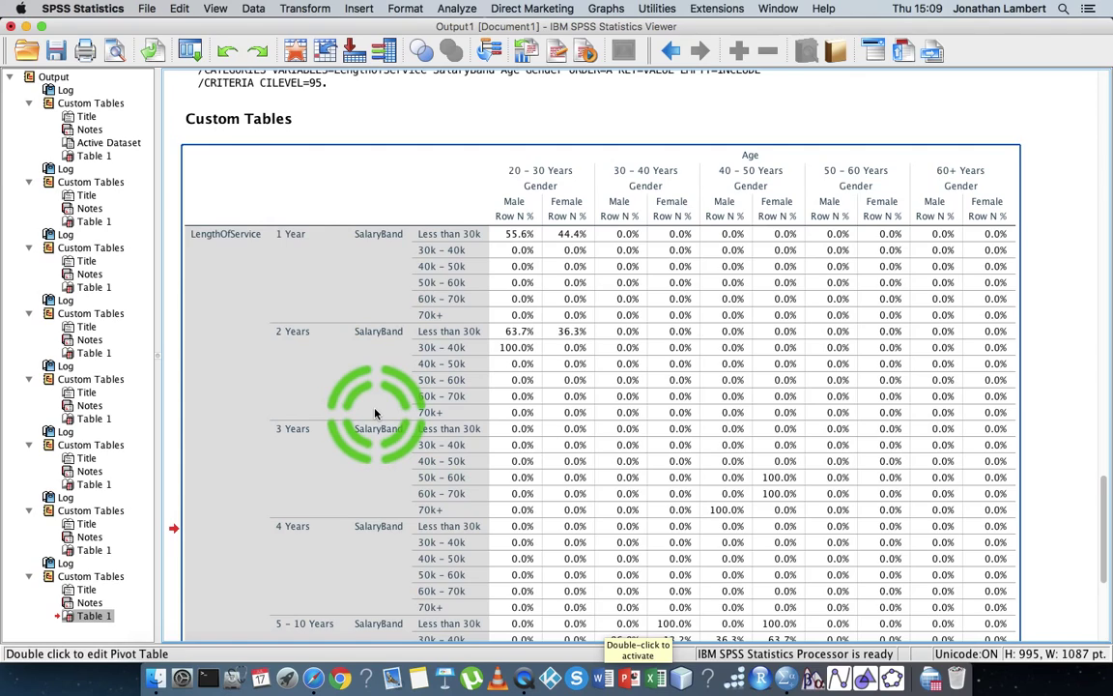
scroll(376, 414, down, 2)
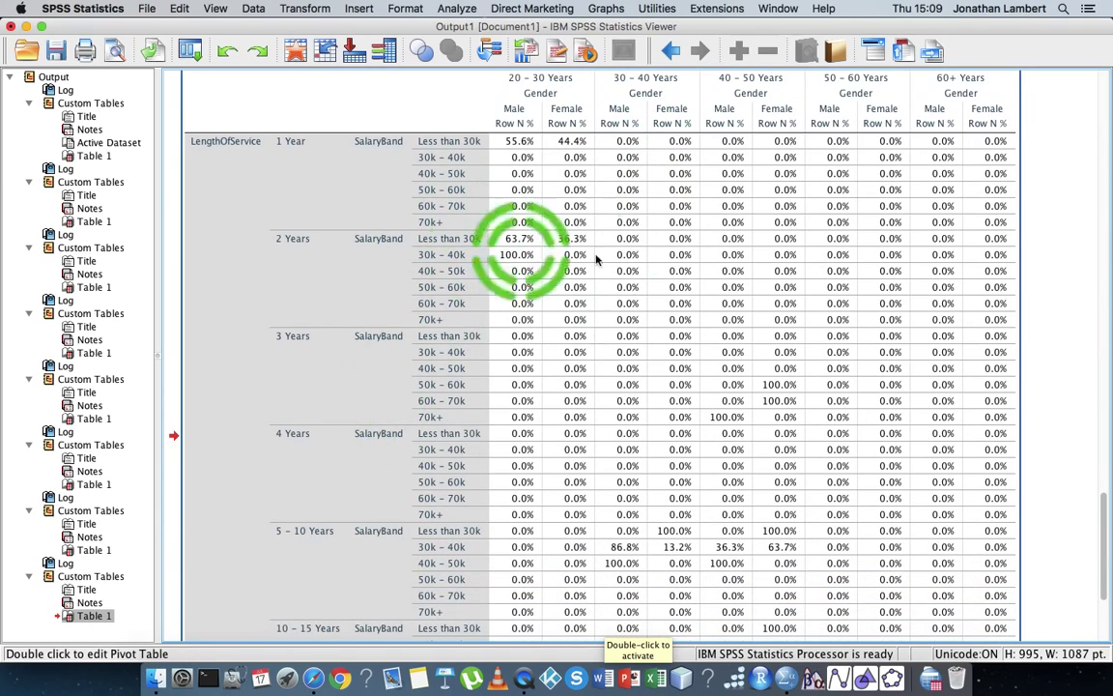